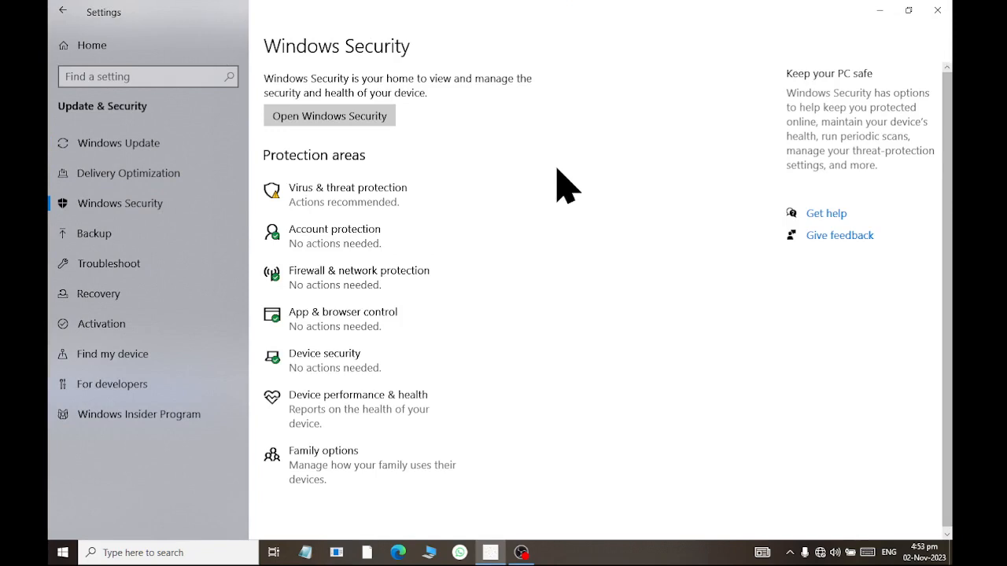
- Open a blank Notepad document and move its window beside the list of protection areas
{"action": "key", "text": "super+r"}
{"action": "key", "text": "Return"}
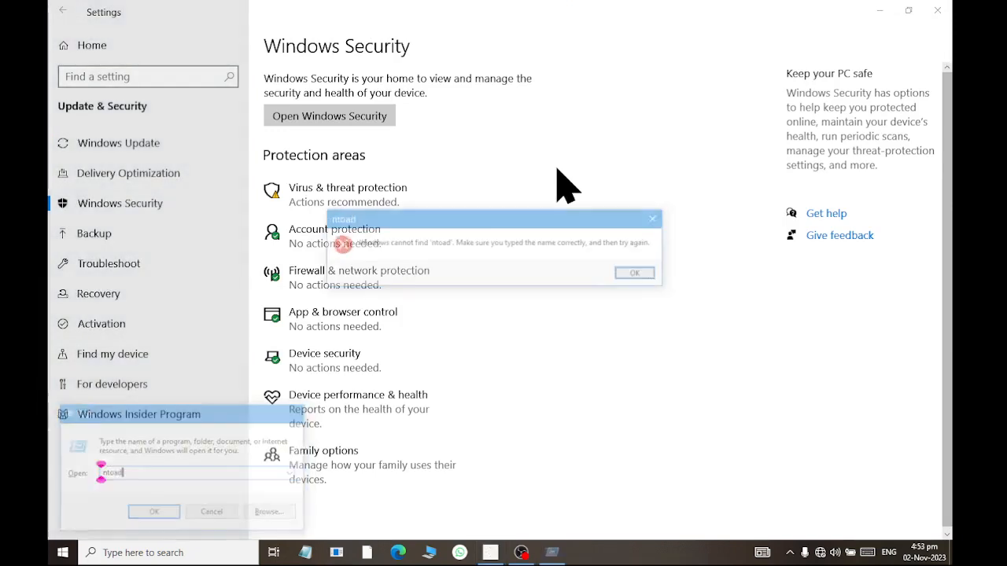
{"action": "key", "text": "Return"}
{"action": "type", "text": "notepad"}
{"action": "key", "text": "Return"}
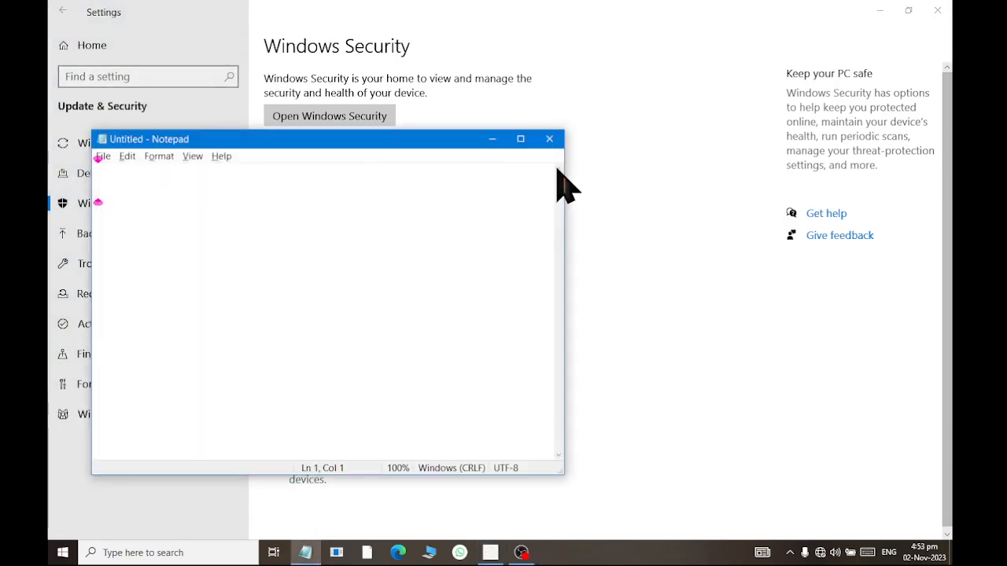
{"action": "left_click_drag", "start_coordinate": [338, 142], "coordinate": [699, 138]}
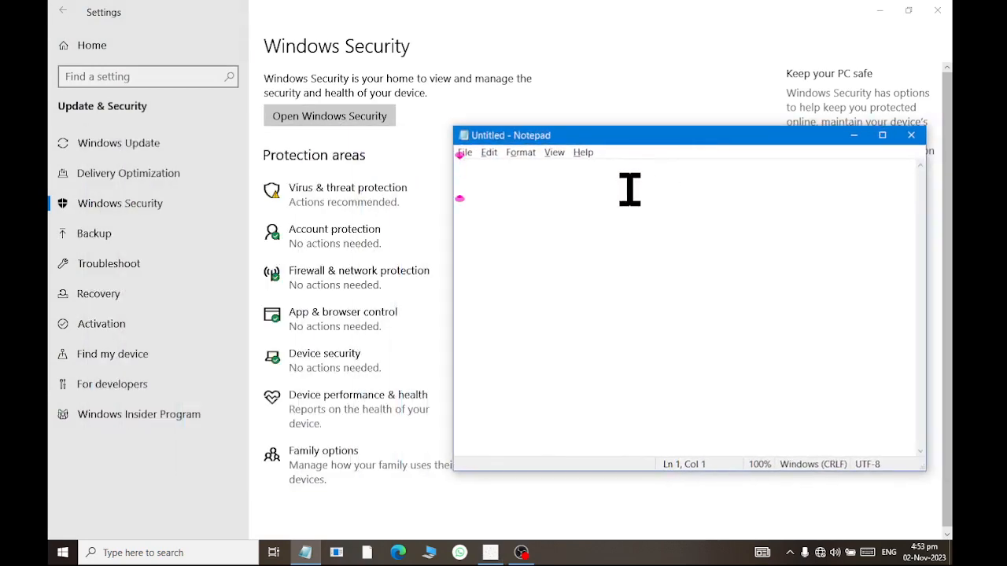
- Write "Microsoft Windows 10" as the first line of the note
{"action": "type", "text": "Mein"}
{"action": "key", "text": "BackSpace"}
{"action": "key", "text": "BackSpace"}
{"action": "key", "text": "BackSpace"}
{"action": "type", "text": "ic"}
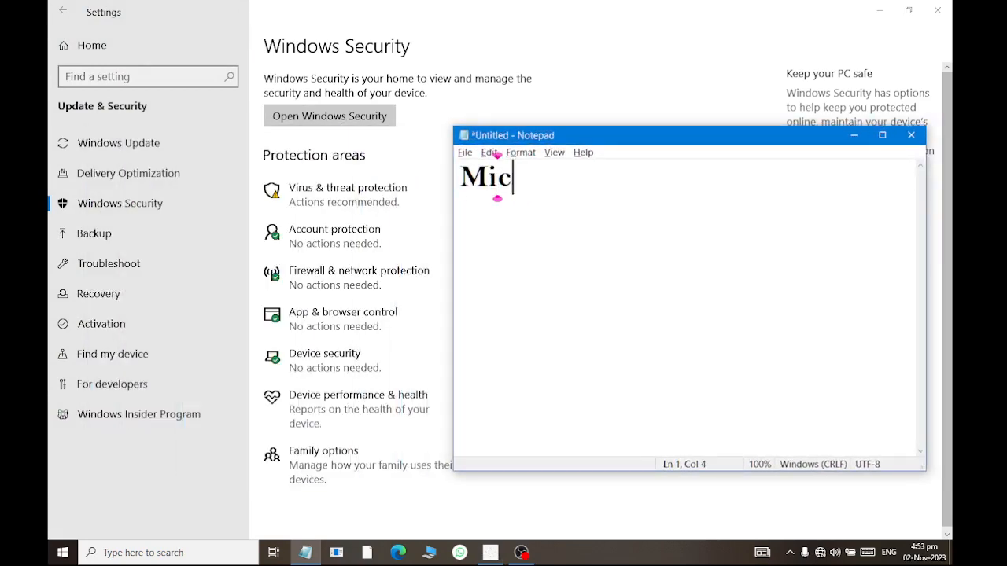
{"action": "type", "text": "rosof t"}
{"action": "key", "text": "BackSpace"}
{"action": "key", "text": "BackSpace"}
{"action": "type", "text": "t Woind"}
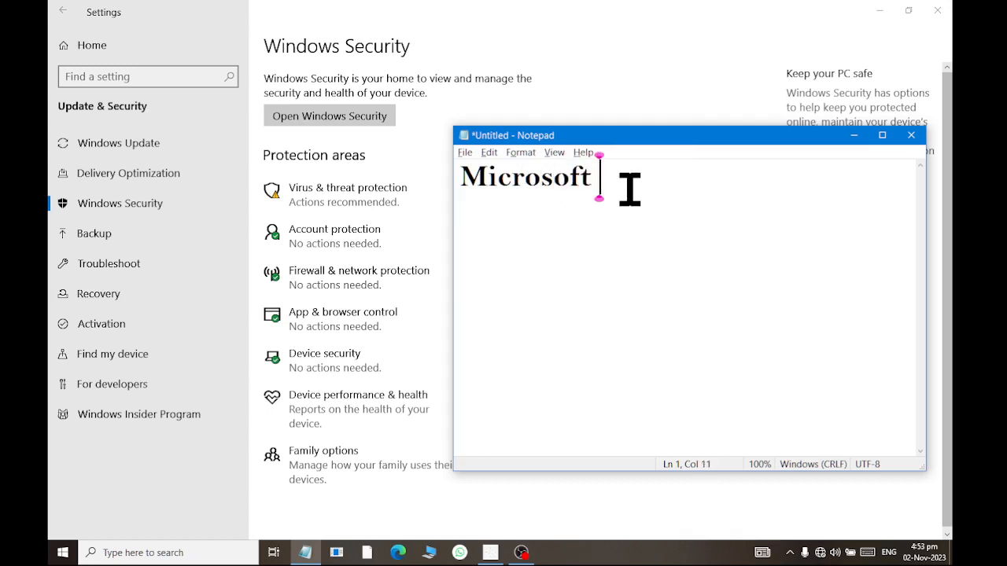
{"action": "key", "text": "BackSpace"}
{"action": "key", "text": "BackSpace"}
{"action": "key", "text": "BackSpace"}
{"action": "key", "text": "BackSpace"}
{"action": "type", "text": "indows 10"}
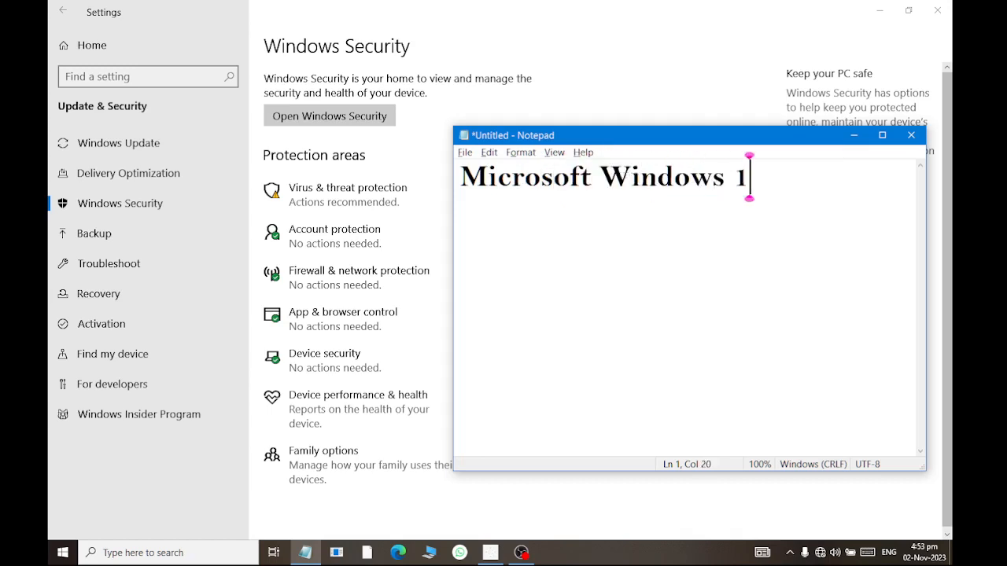
- Add an indented line "Operating System" and an unindented line "Software" below the first line of the note
{"action": "key", "text": "Return"}
{"action": "key", "text": "Tab"}
{"action": "type", "text": "Opera"}
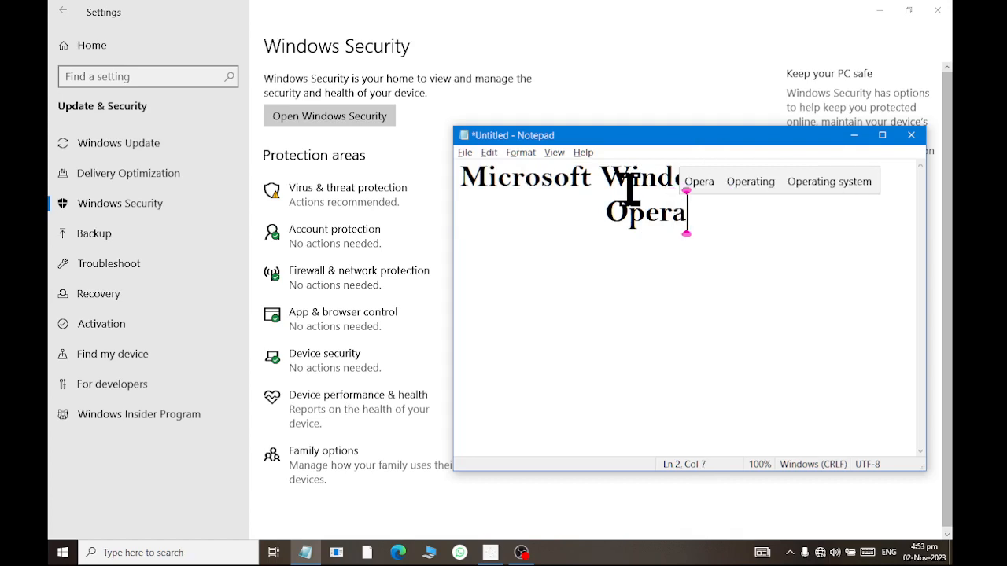
{"action": "type", "text": "ting System"}
{"action": "key", "text": "Return"}
{"action": "type", "text": "Software"}
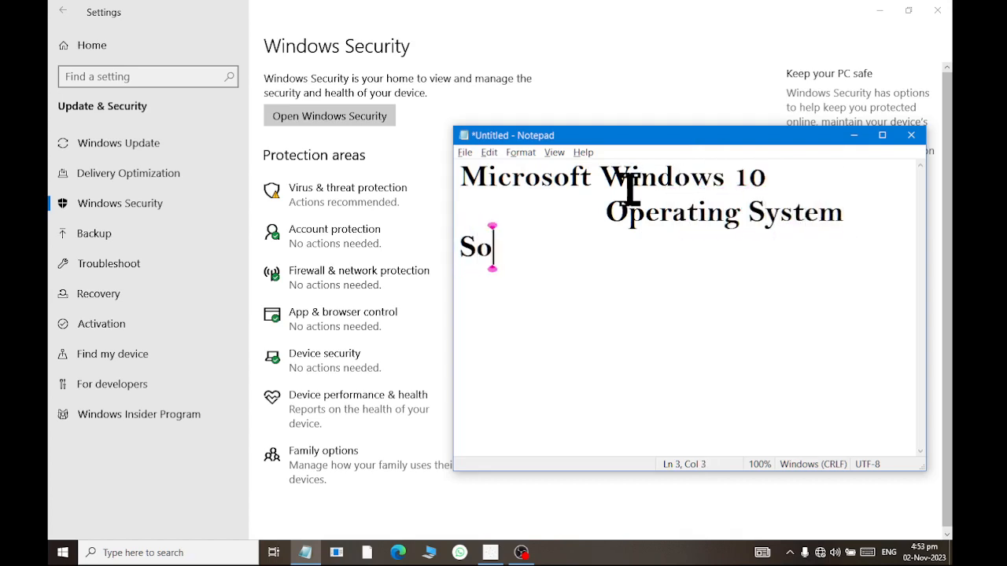
- Add an indented line "Settings and customization" under "Software", followed by a blank line
{"action": "key", "text": "Return"}
{"action": "key", "text": "Tab"}
{"action": "type", "text": "St"}
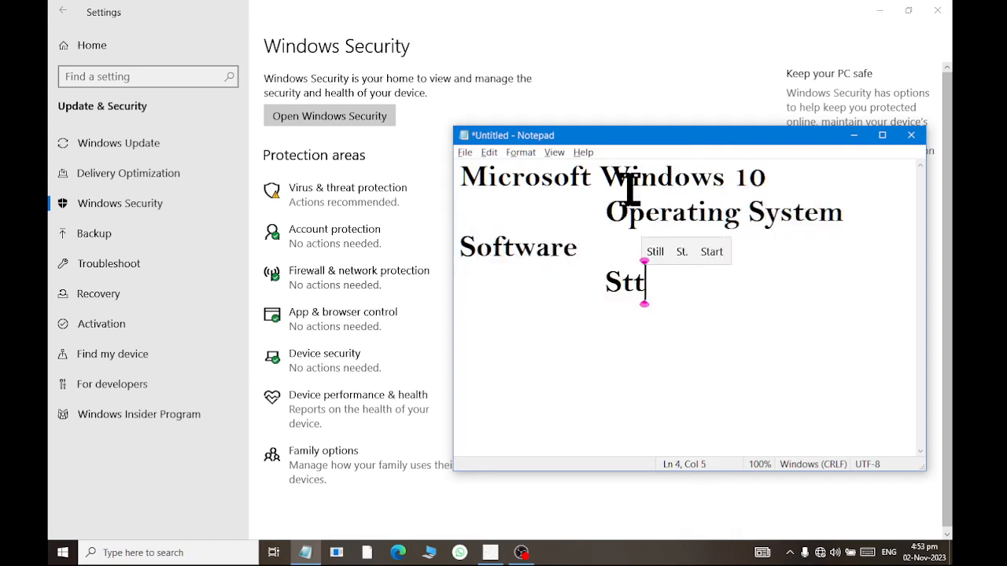
{"action": "key", "text": "BackSpace"}
{"action": "type", "text": "ettings "}
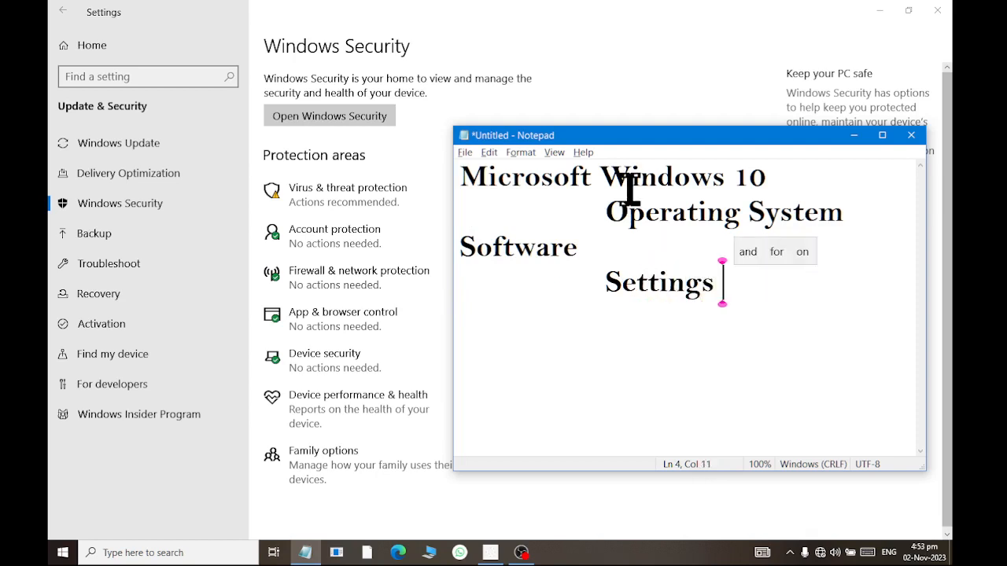
{"action": "type", "text": "and cust"}
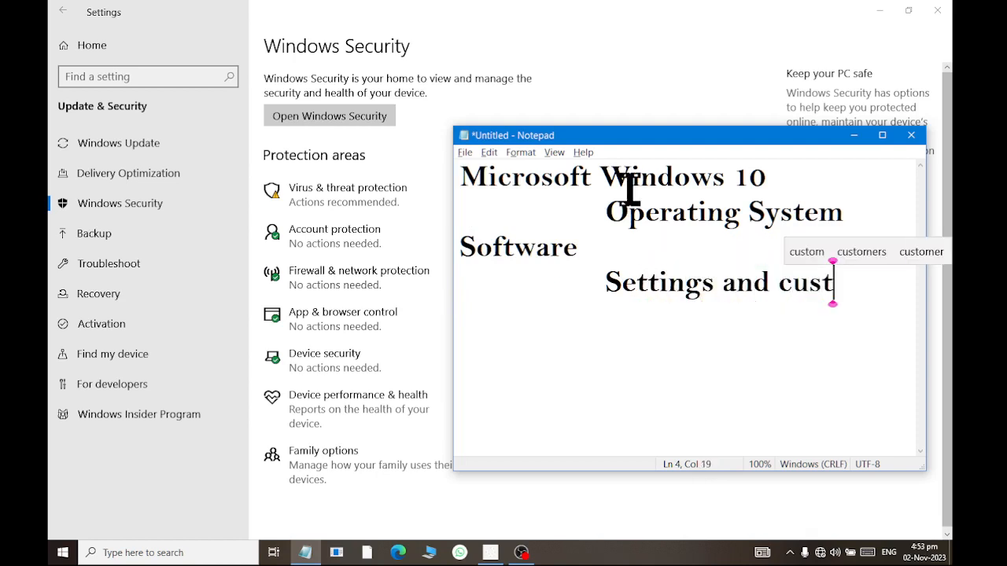
{"action": "type", "text": "omization"}
{"action": "key", "text": "Return"}
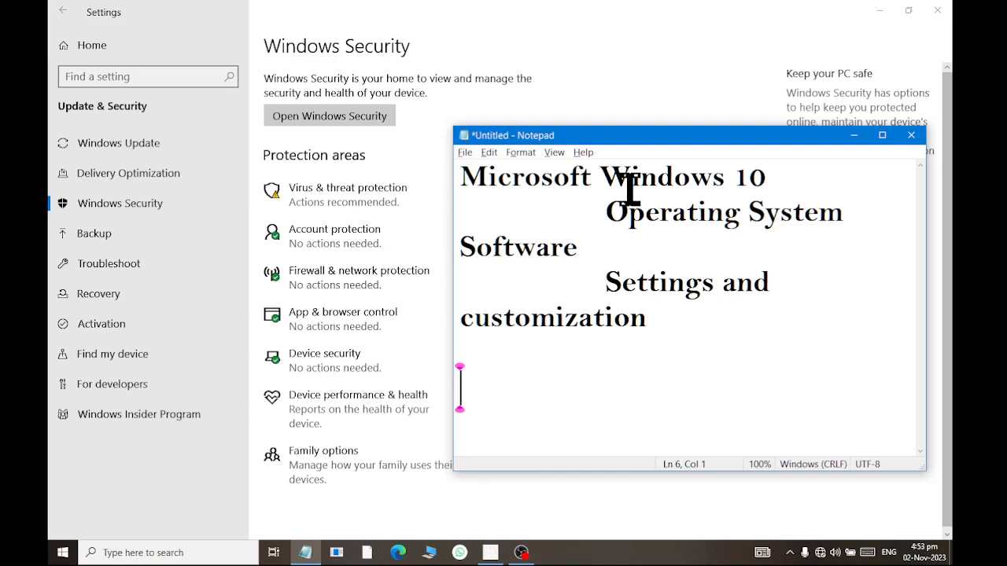
- Add the heading line "Windows Security" below the blank line and start a new line
{"action": "type", "text": "Windows Sec"}
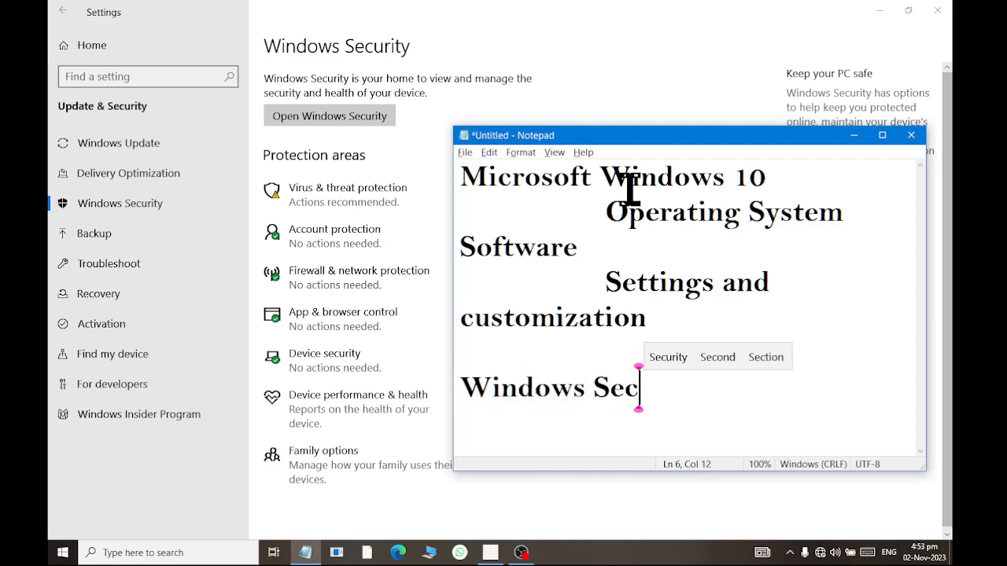
{"action": "type", "text": "urity"}
{"action": "key", "text": "Return"}
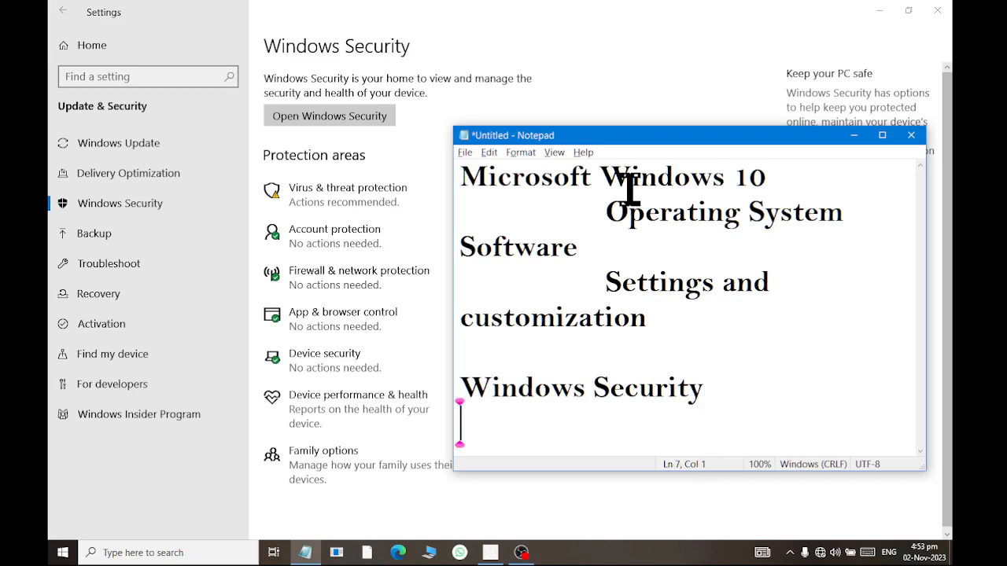
- Enlarge the note window from its corner and move it clear of the protection areas list
{"action": "key", "text": "alt"}
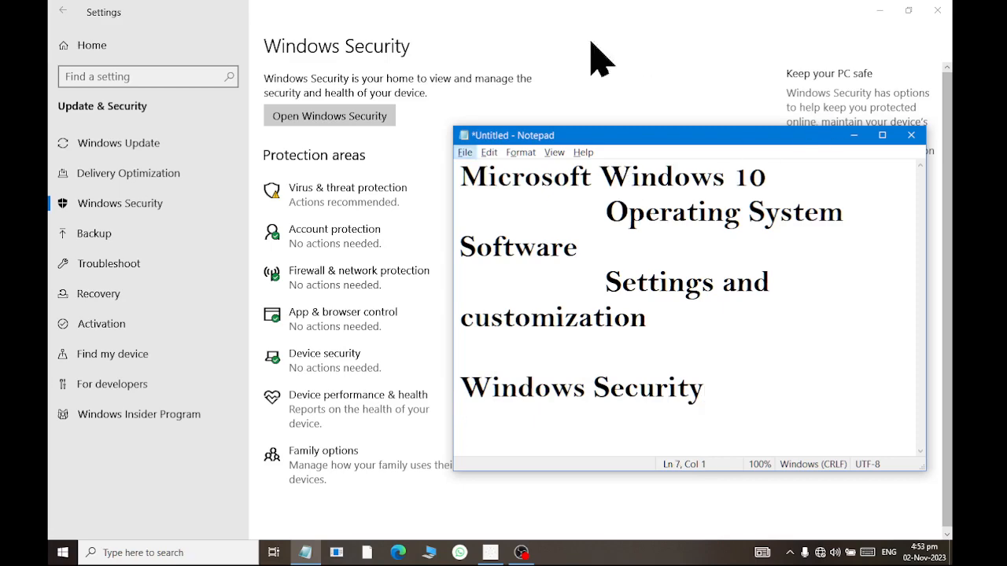
{"action": "left_click", "coordinate": [463, 135]}
{"action": "left_click", "coordinate": [453, 128]}
{"action": "left_click_drag", "start_coordinate": [454, 127], "coordinate": [387, 47]}
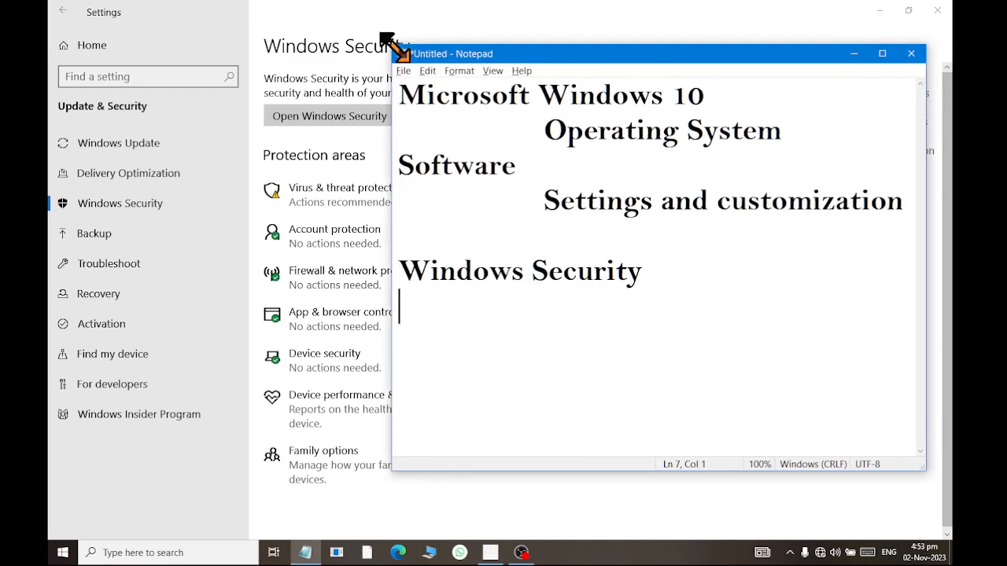
{"action": "left_click_drag", "start_coordinate": [467, 55], "coordinate": [541, 59]}
- Add the line "Antivirus Managment System" directly under "Windows Security", without indentation
{"action": "left_click", "coordinate": [759, 271]}
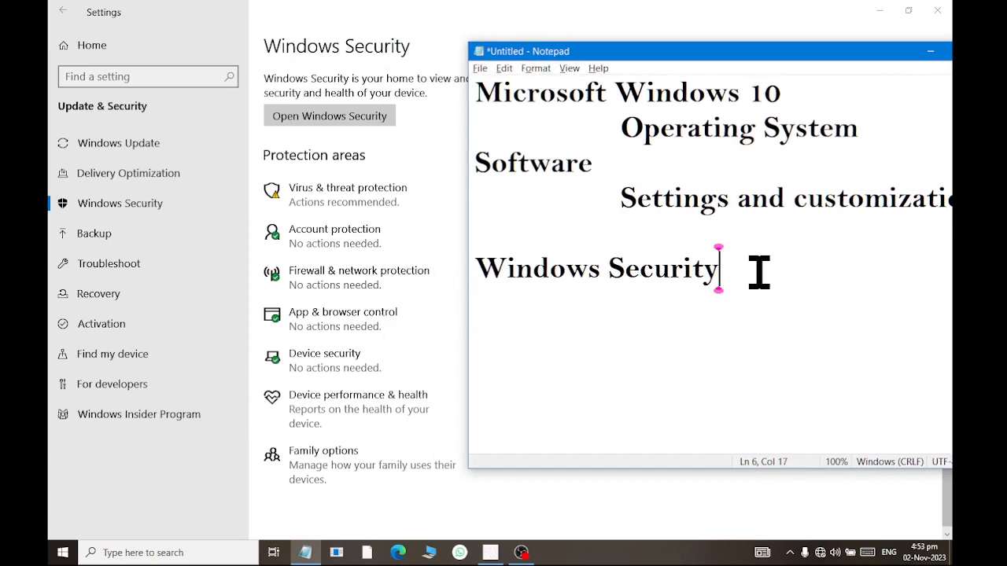
{"action": "type", "text": "A"}
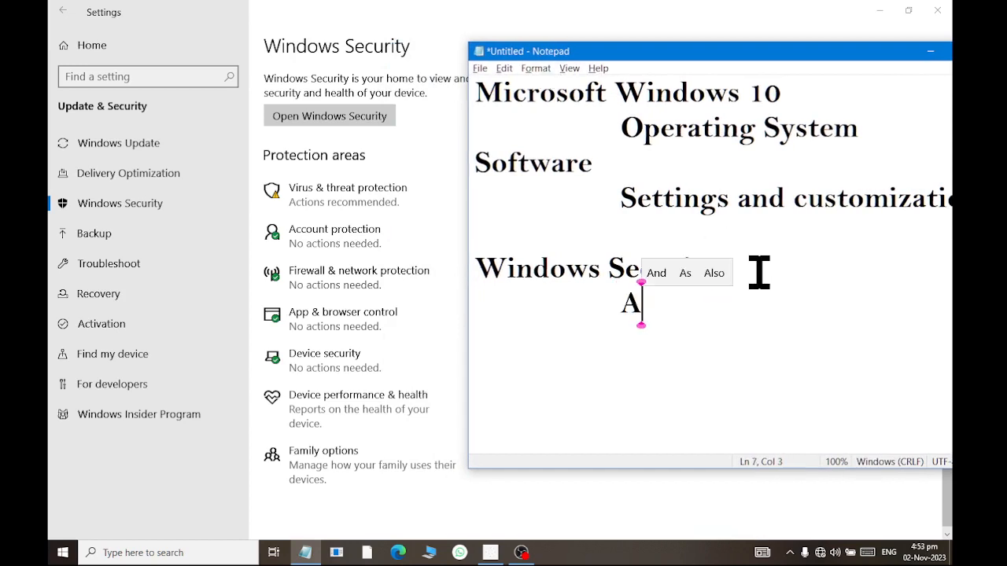
{"action": "type", "text": "ntiviru"}
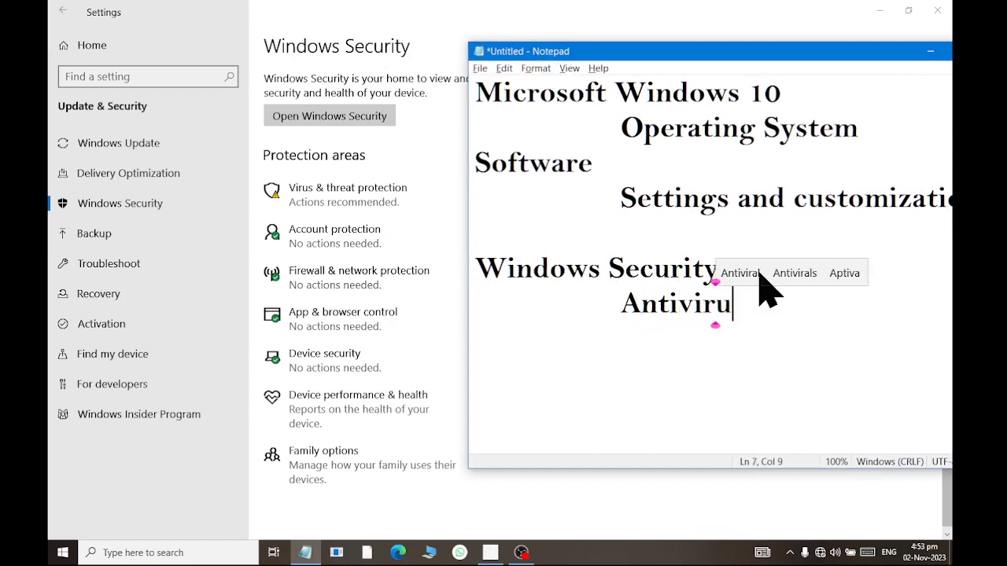
{"action": "type", "text": "s Managment System"}
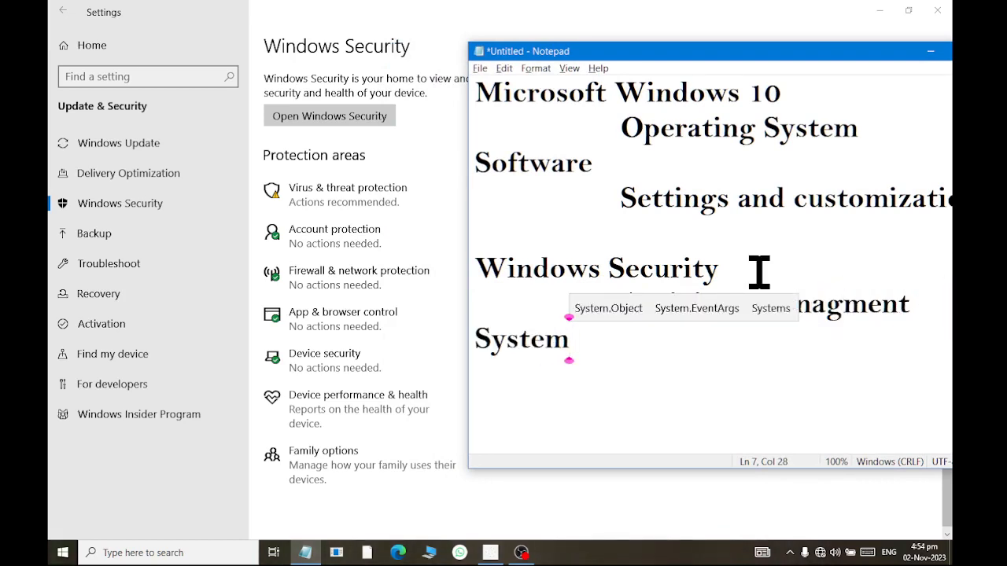
{"action": "key", "text": "ctrl+Left"}
{"action": "key", "text": "ctrl+Left"}
{"action": "key", "text": "ctrl+Left"}
{"action": "key", "text": "BackSpace"}
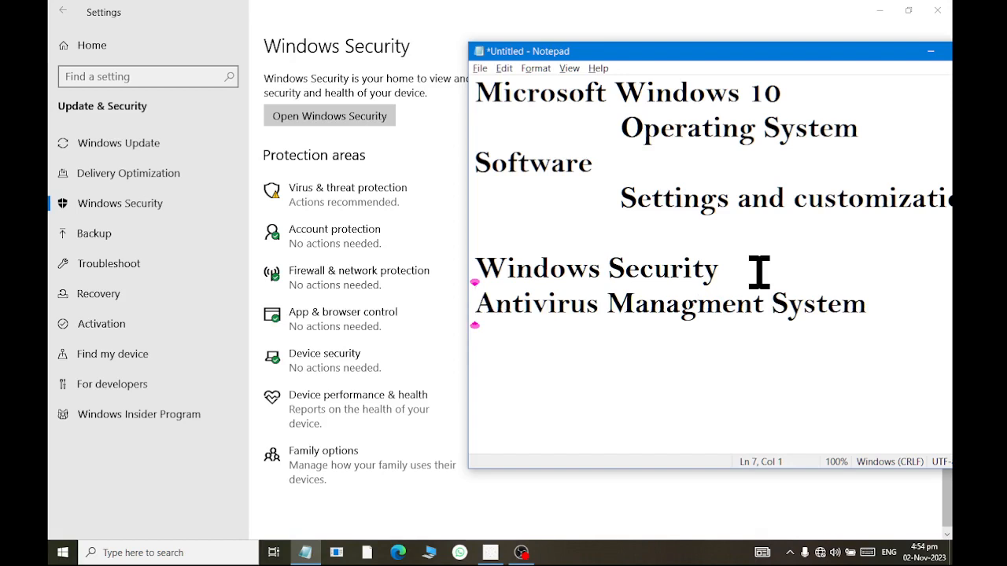
{"action": "left_click", "coordinate": [929, 315]}
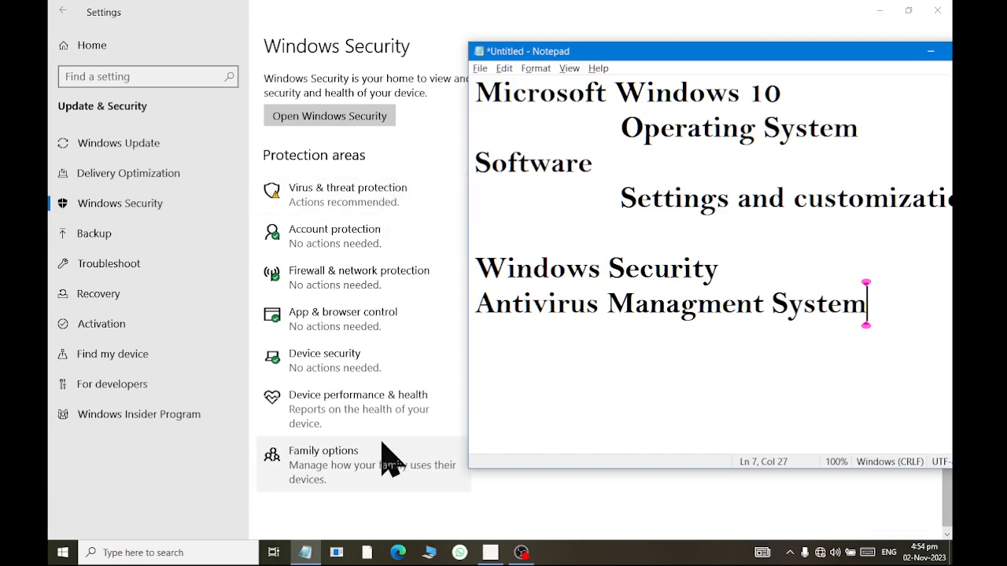
- Open Virus & threat protection in a maximized Windows Security window and look through the current threats
{"action": "left_click", "coordinate": [339, 206]}
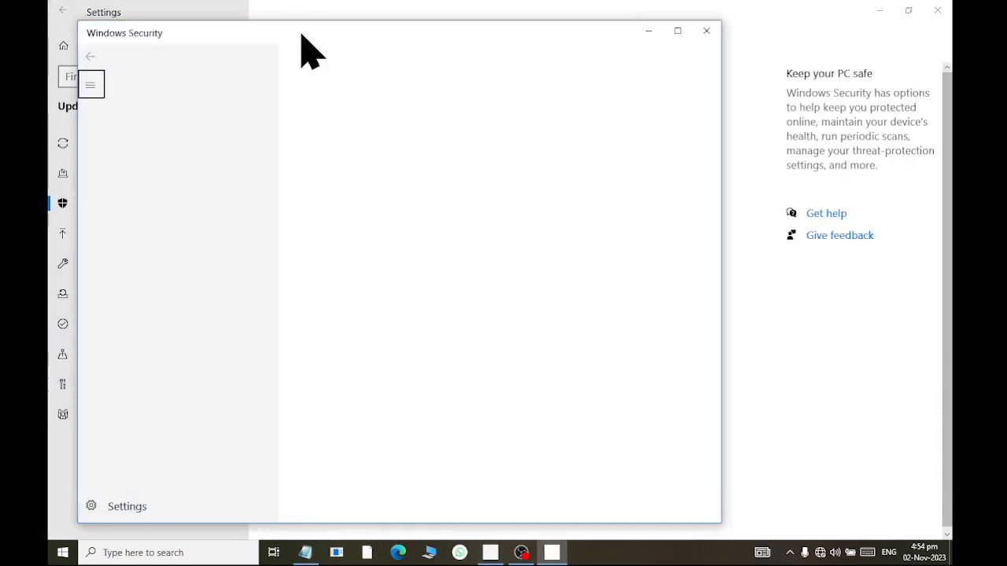
{"action": "double_click", "coordinate": [302, 35]}
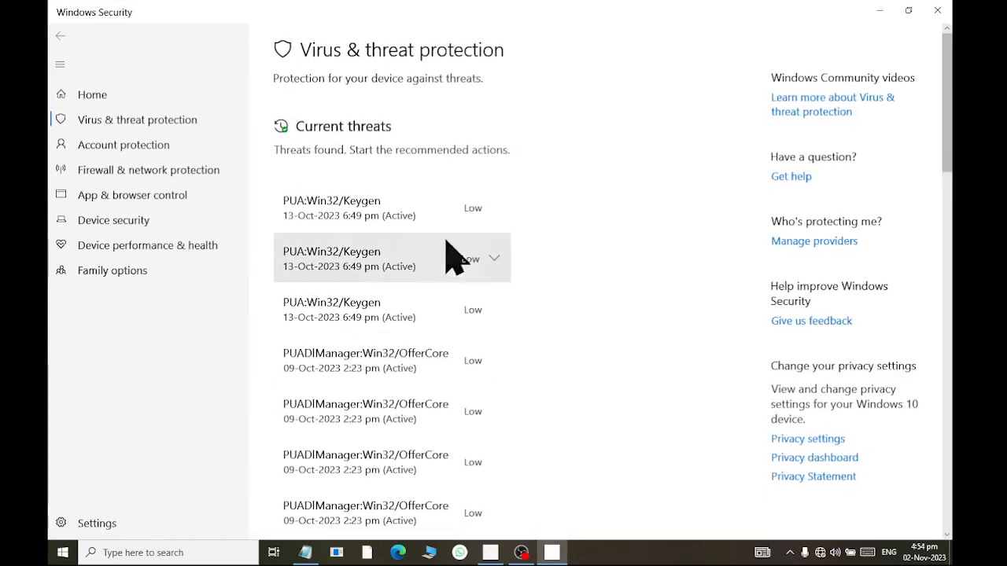
{"action": "scroll", "coordinate": [455, 257], "scroll_direction": "down", "scroll_amount": 10}
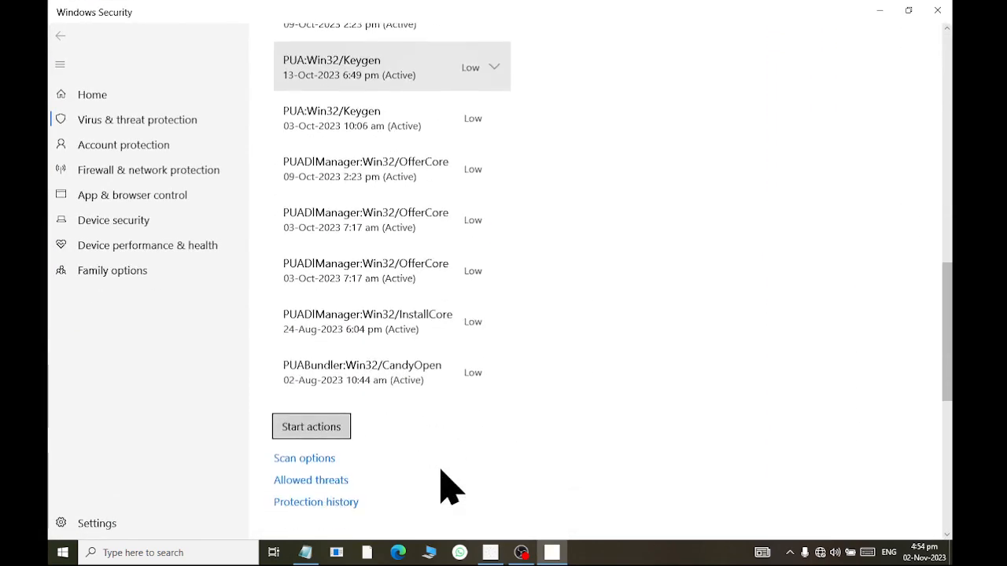
{"action": "scroll", "coordinate": [449, 487], "scroll_direction": "up", "scroll_amount": 10}
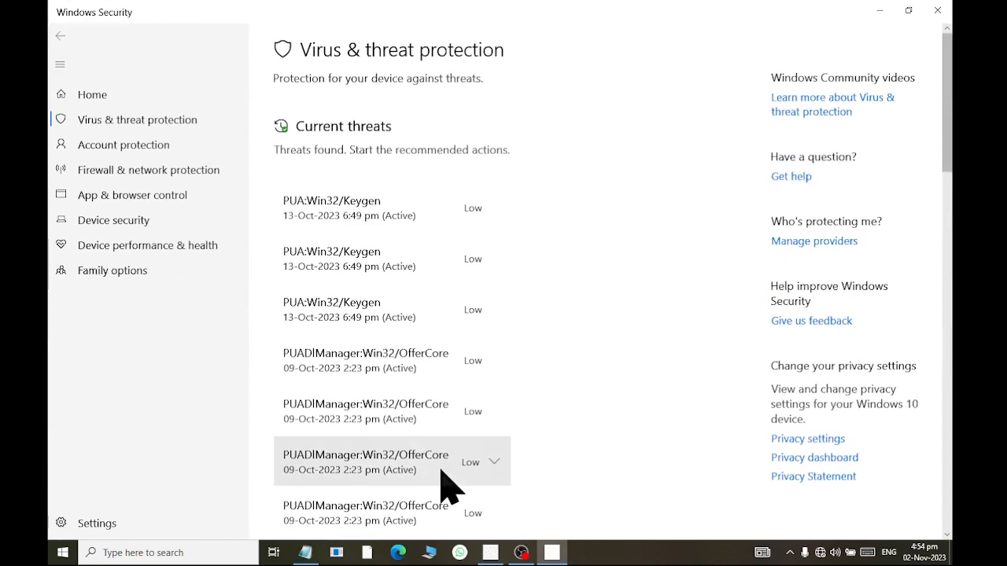
{"action": "scroll", "coordinate": [450, 488], "scroll_direction": "down", "scroll_amount": 8}
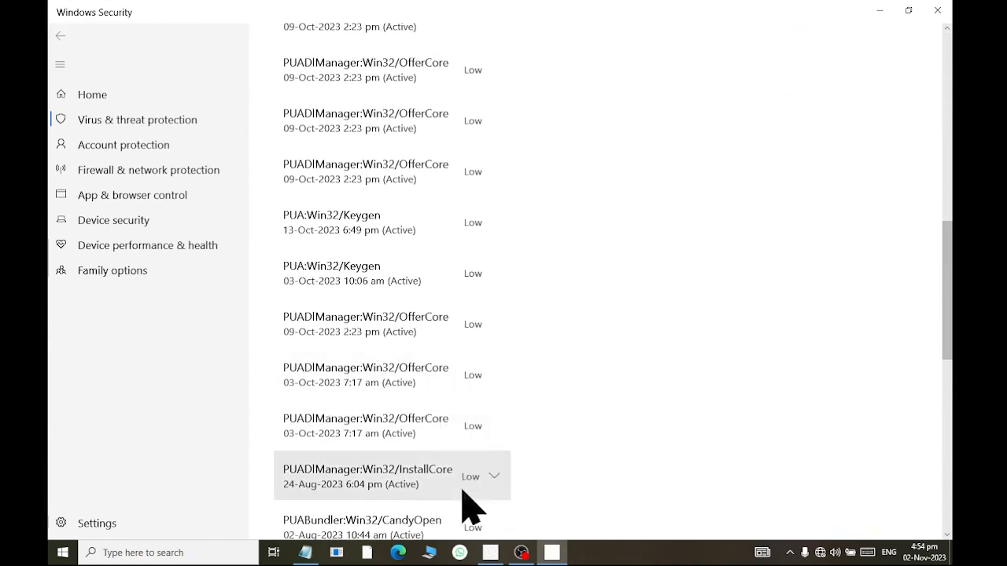
- Expand the PUABundler:Win32/CandyOpen threat to view its action options, and collapse it again
{"action": "scroll", "coordinate": [464, 504], "scroll_direction": "down", "scroll_amount": 3}
{"action": "left_click", "coordinate": [490, 303]}
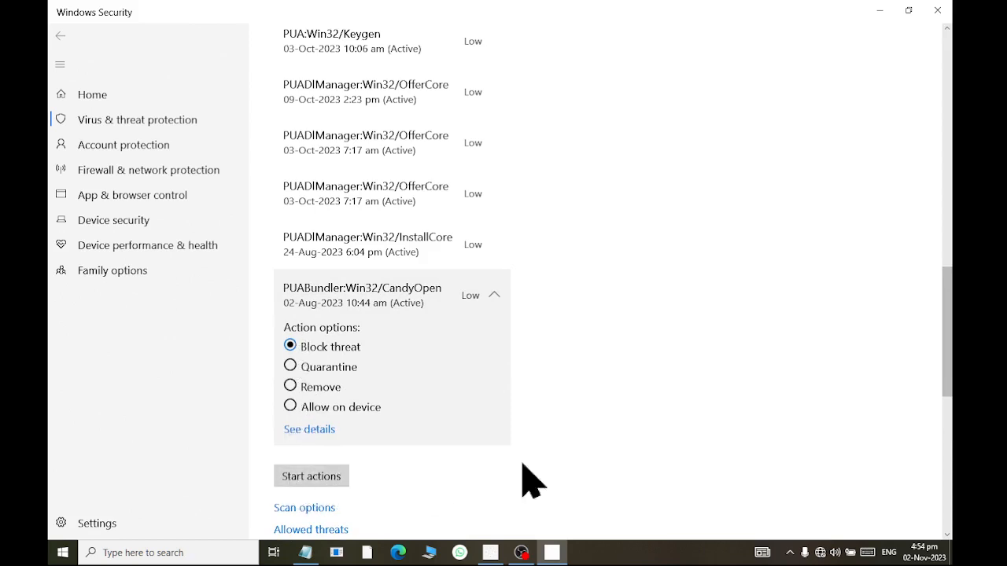
{"action": "left_click", "coordinate": [493, 297]}
- Open the scan options and examine the Quick, Full, Custom and Microsoft Defender Offline scan types
{"action": "scroll", "coordinate": [482, 353], "scroll_direction": "down", "scroll_amount": 2}
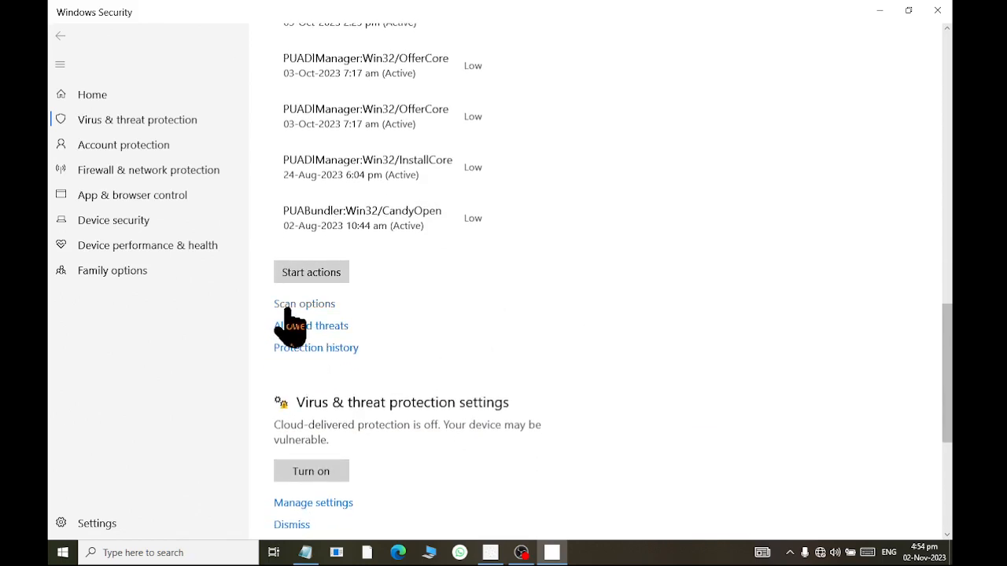
{"action": "left_click", "coordinate": [287, 307]}
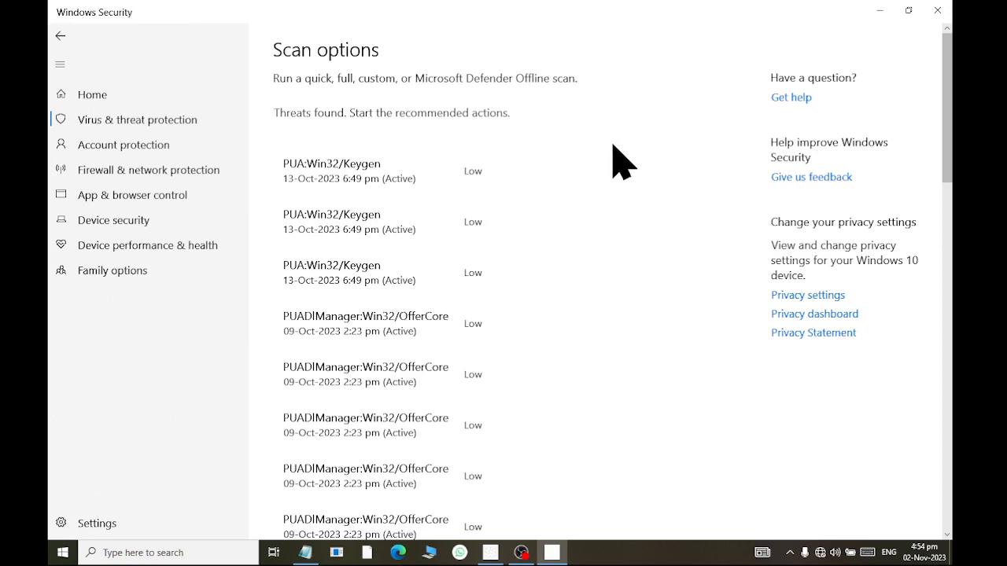
{"action": "scroll", "coordinate": [611, 393], "scroll_direction": "down", "scroll_amount": 10}
{"action": "scroll", "coordinate": [611, 394], "scroll_direction": "up", "scroll_amount": 8}
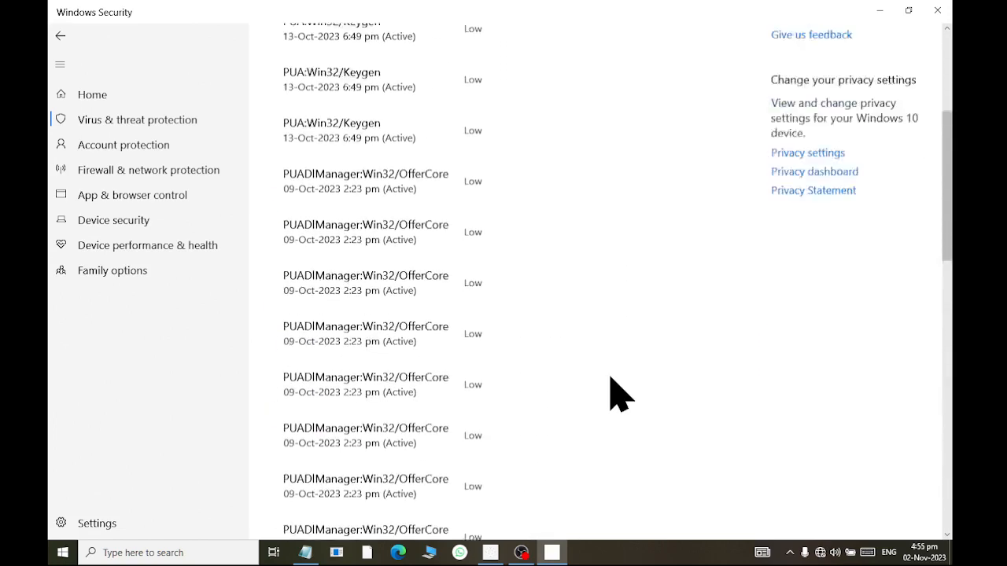
{"action": "scroll", "coordinate": [611, 394], "scroll_direction": "up", "scroll_amount": 4}
{"action": "scroll", "coordinate": [611, 393], "scroll_direction": "down", "scroll_amount": 12}
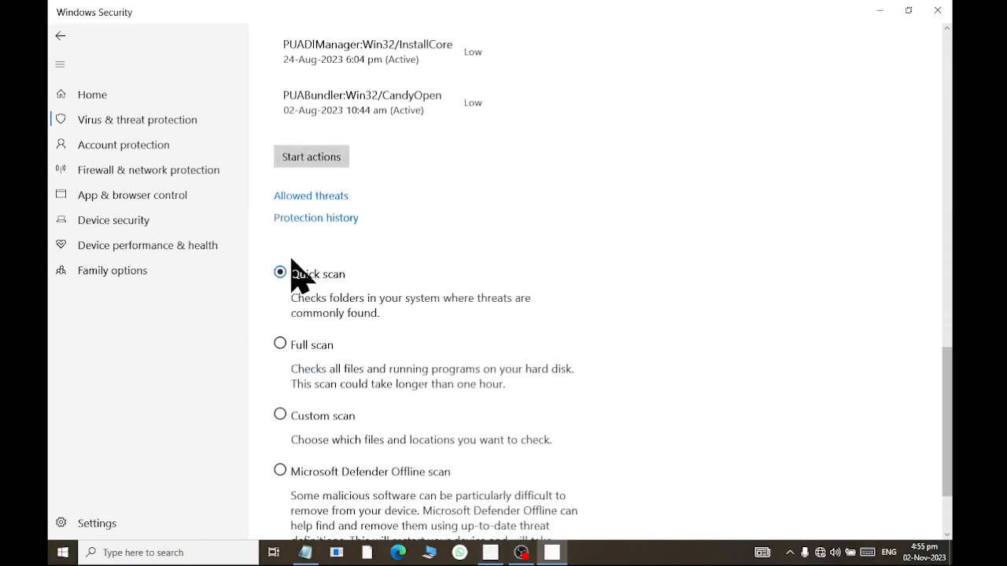
{"action": "scroll", "coordinate": [292, 449], "scroll_direction": "down", "scroll_amount": 3}
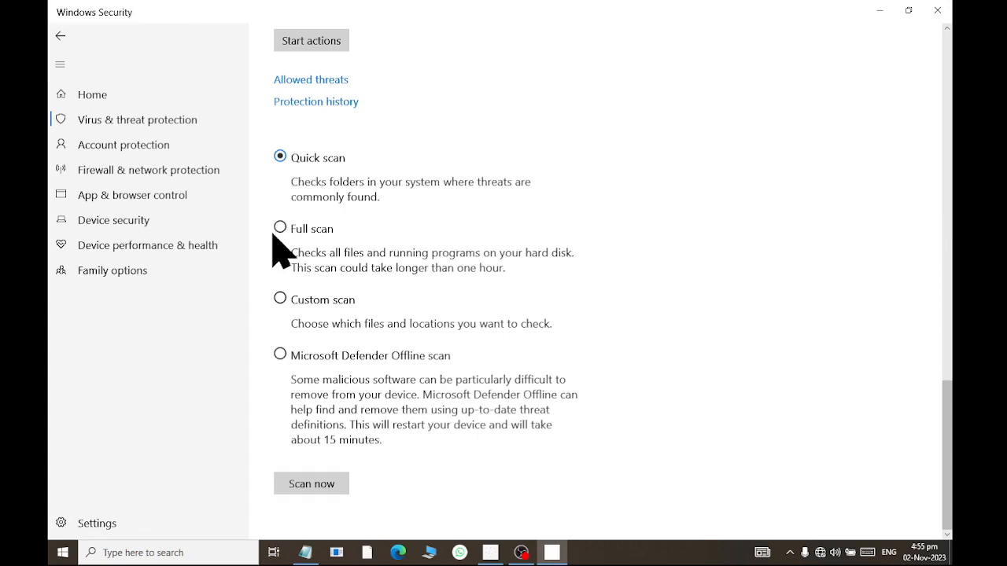
{"action": "left_click", "coordinate": [280, 298]}
{"action": "left_click", "coordinate": [299, 354]}
- Open the protection history and look through its entries down to the oldest one
{"action": "left_click", "coordinate": [329, 104]}
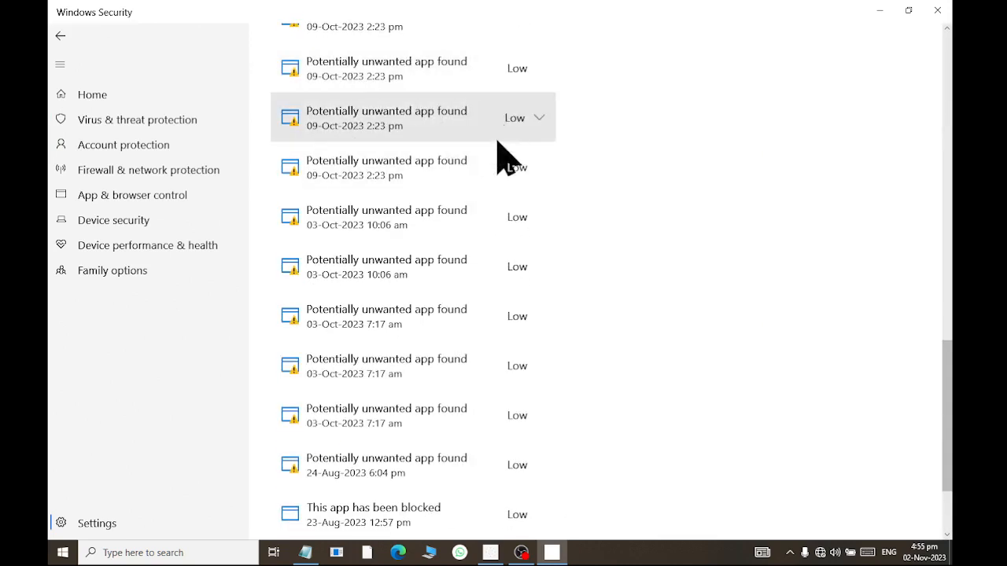
{"action": "scroll", "coordinate": [504, 228], "scroll_direction": "down", "scroll_amount": 3}
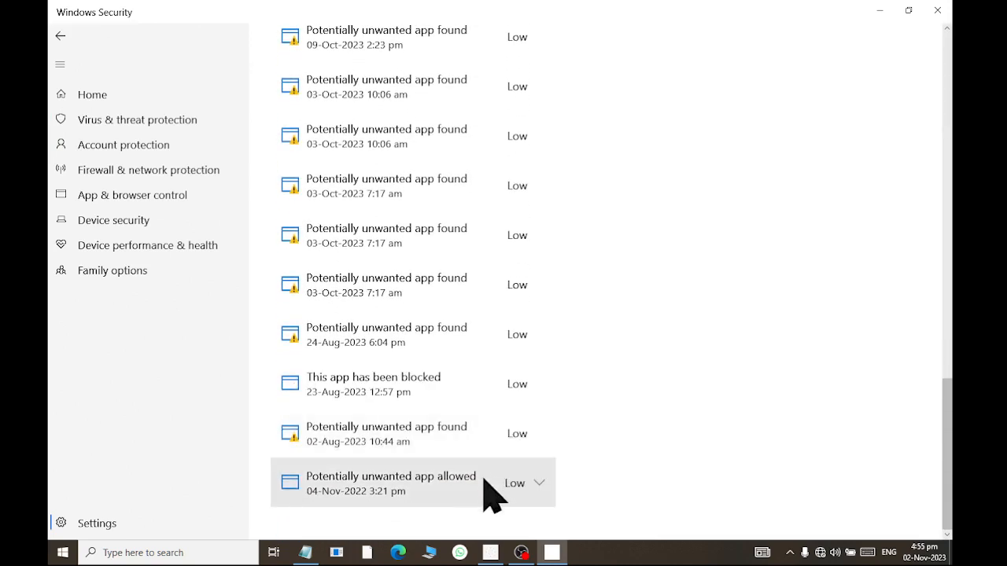
- Look back through the protection history from the oldest entry up to the most recent items
{"action": "scroll", "coordinate": [491, 496], "scroll_direction": "up", "scroll_amount": 9}
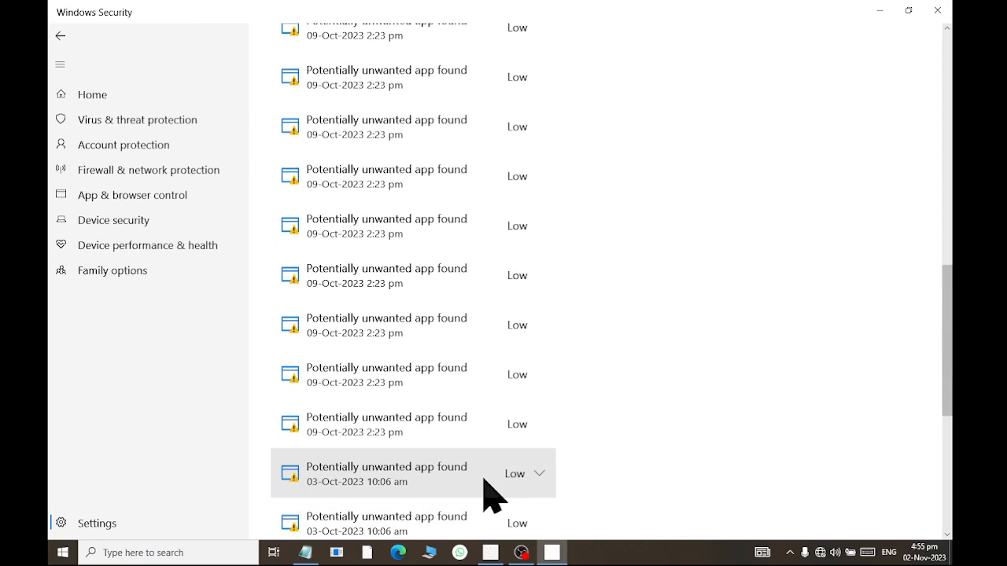
{"action": "left_click", "coordinate": [459, 553]}
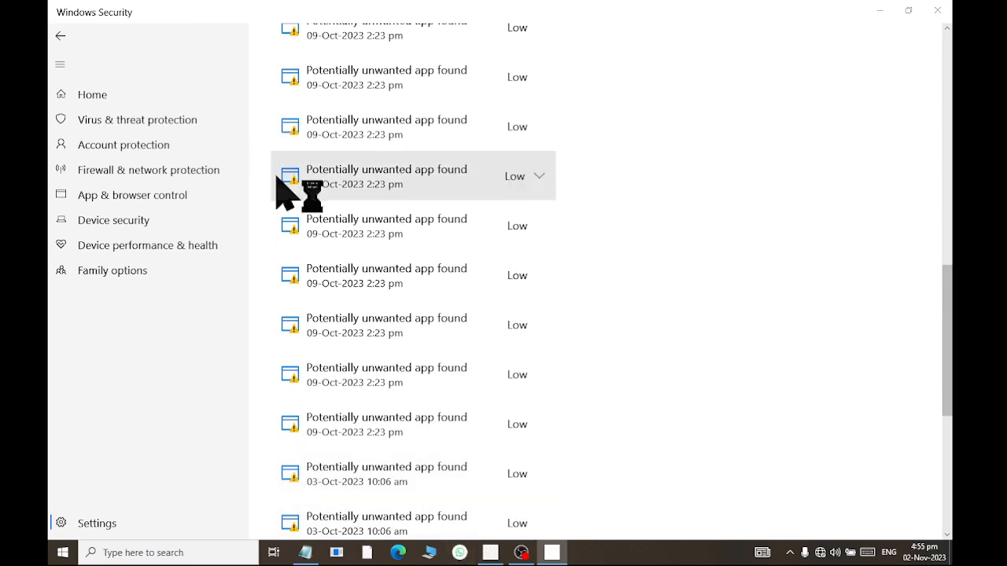
{"action": "left_click", "coordinate": [936, 10]}
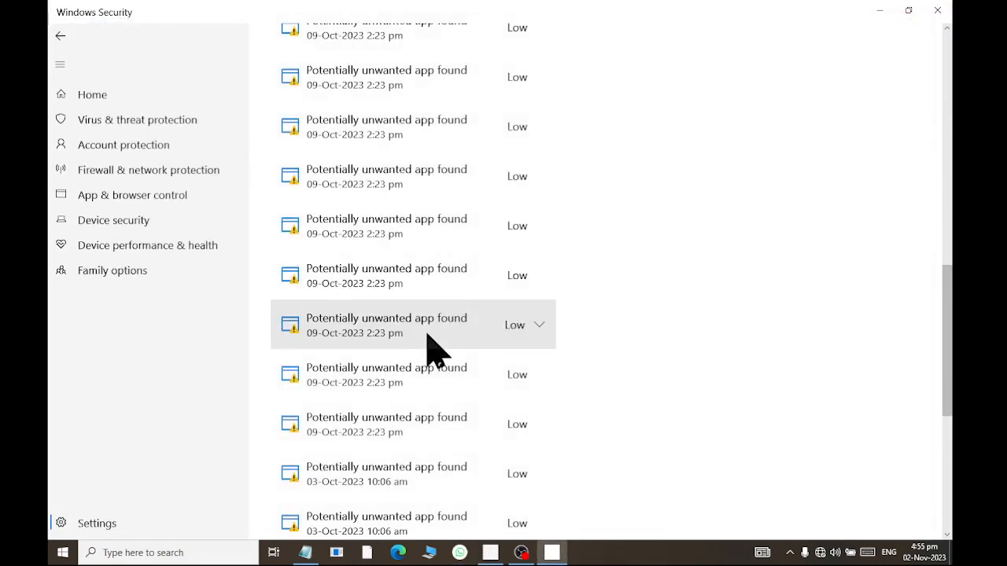
{"action": "scroll", "coordinate": [441, 350], "scroll_direction": "down", "scroll_amount": 5}
{"action": "scroll", "coordinate": [445, 354], "scroll_direction": "up", "scroll_amount": 10}
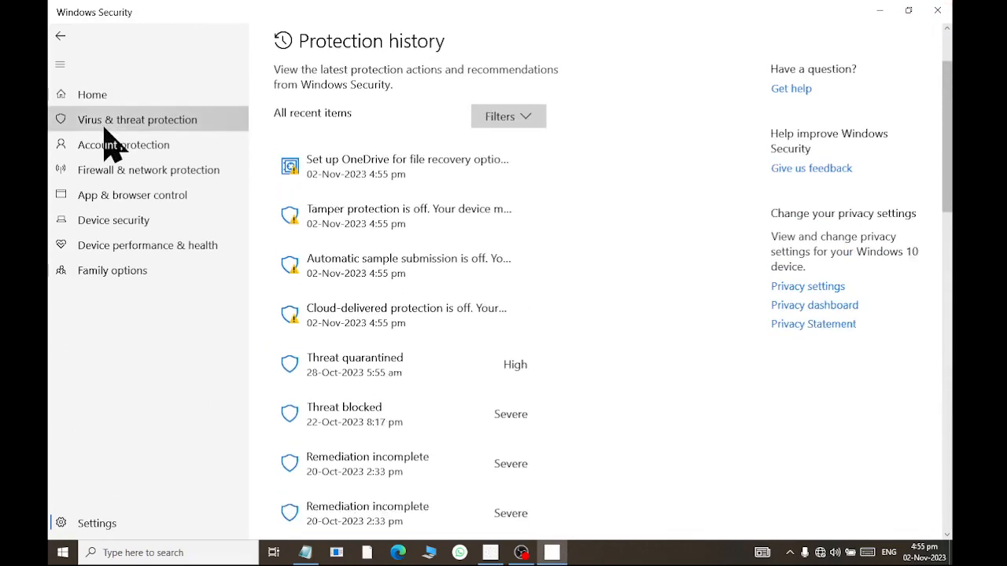
- Return to Virus & threat protection, open the management of its protection settings, and look through the available options
{"action": "left_click", "coordinate": [117, 123]}
{"action": "scroll", "coordinate": [511, 331], "scroll_direction": "down", "scroll_amount": 15}
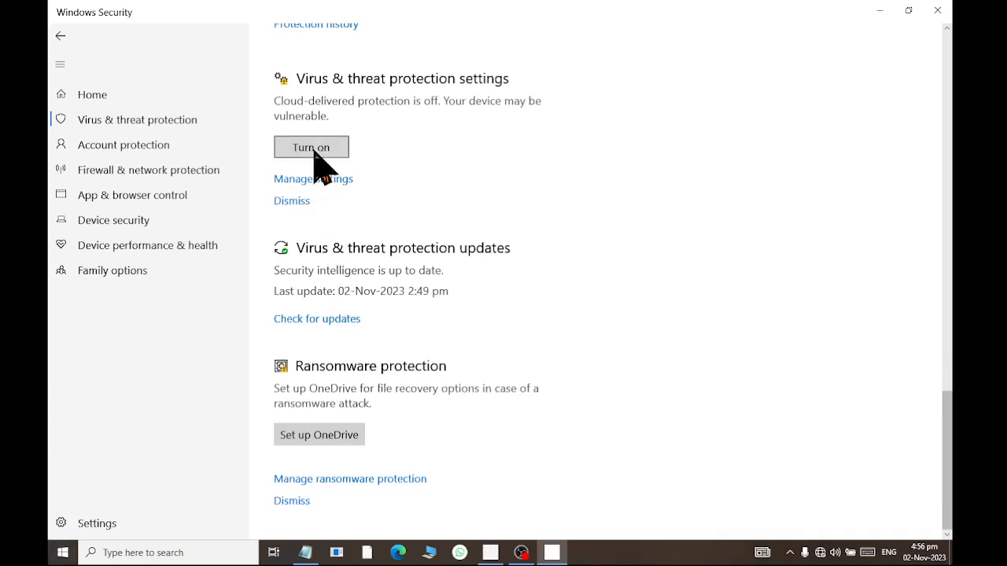
{"action": "scroll", "coordinate": [320, 164], "scroll_direction": "up", "scroll_amount": 3}
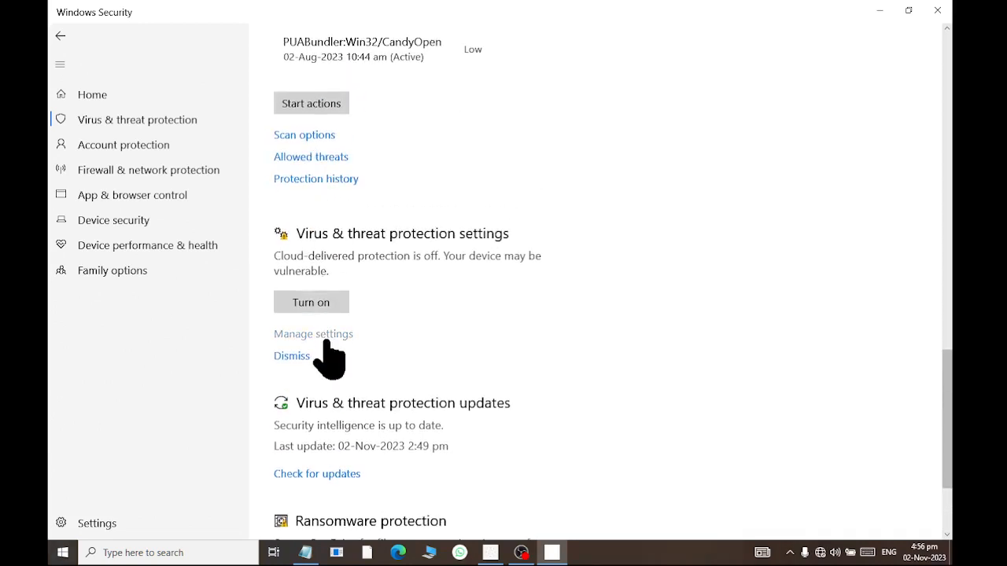
{"action": "left_click", "coordinate": [323, 337]}
{"action": "scroll", "coordinate": [393, 243], "scroll_direction": "down", "scroll_amount": 4}
{"action": "scroll", "coordinate": [348, 438], "scroll_direction": "down", "scroll_amount": 3}
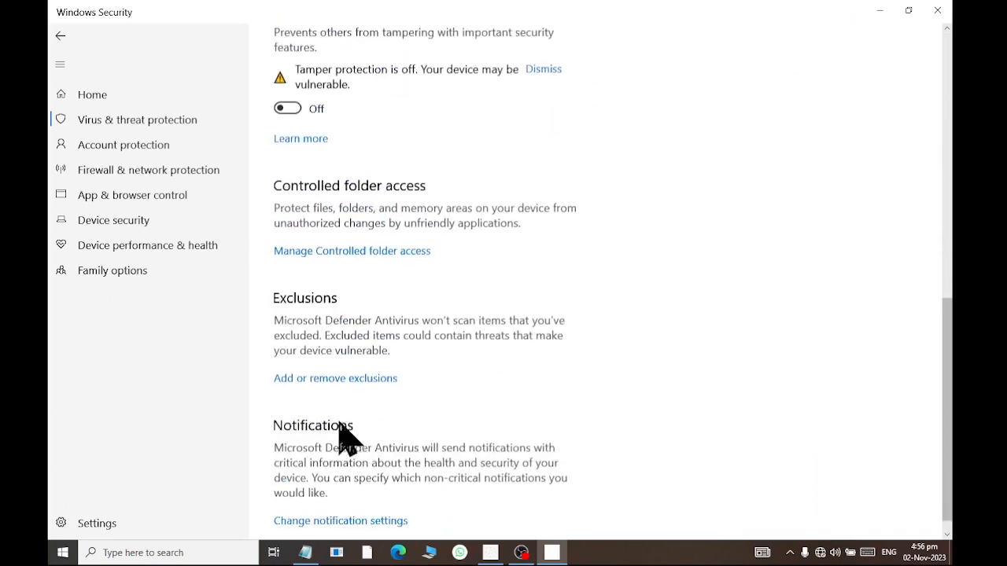
{"action": "scroll", "coordinate": [319, 486], "scroll_direction": "up", "scroll_amount": 7}
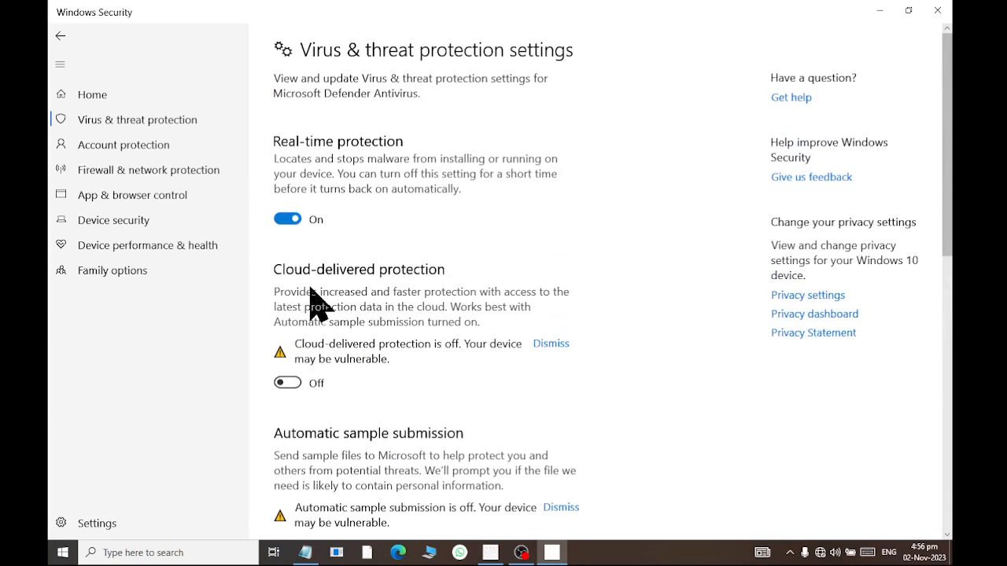
- Turn on Automatic sample submission, Cloud-delivered protection and Tamper Protection in the protection settings
{"action": "scroll", "coordinate": [287, 413], "scroll_direction": "down", "scroll_amount": 3}
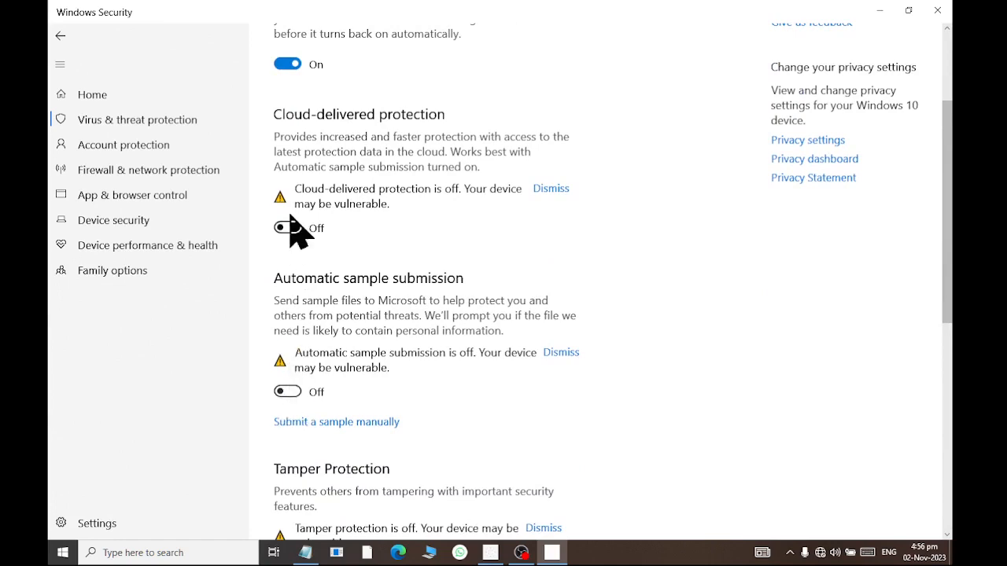
{"action": "left_click", "coordinate": [287, 392]}
{"action": "left_click", "coordinate": [288, 228]}
{"action": "scroll", "coordinate": [299, 360], "scroll_direction": "down", "scroll_amount": 6}
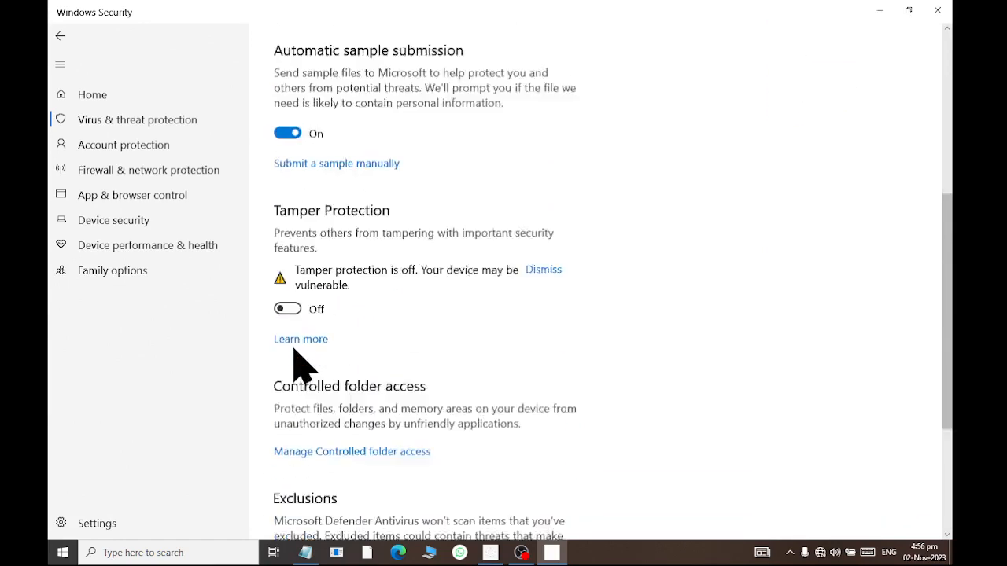
{"action": "left_click", "coordinate": [291, 118]}
- Turn Real-time protection and Cloud-delivered protection off, and switch both back on
{"action": "scroll", "coordinate": [331, 362], "scroll_direction": "up", "scroll_amount": 10}
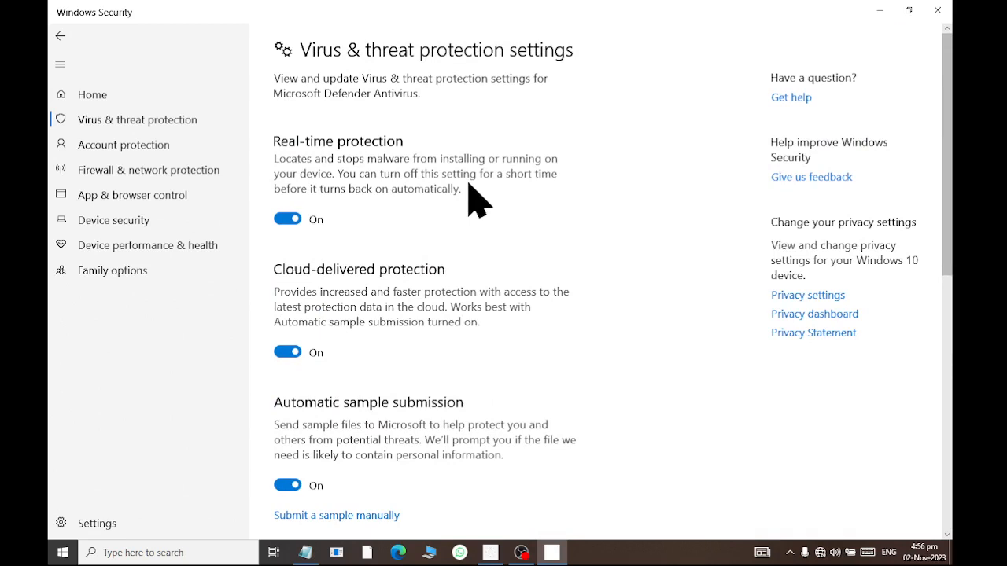
{"action": "left_click", "coordinate": [297, 220]}
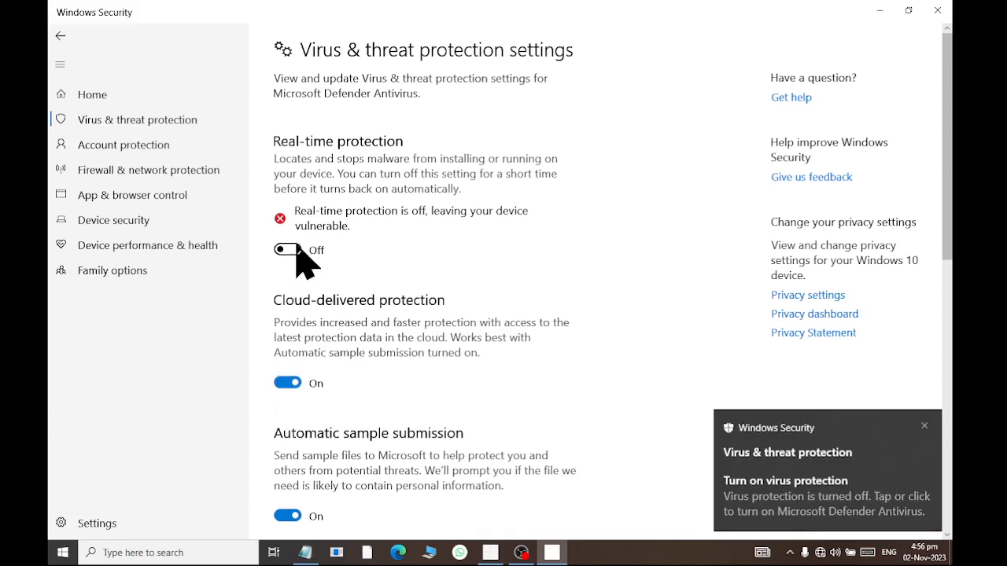
{"action": "left_click", "coordinate": [287, 383]}
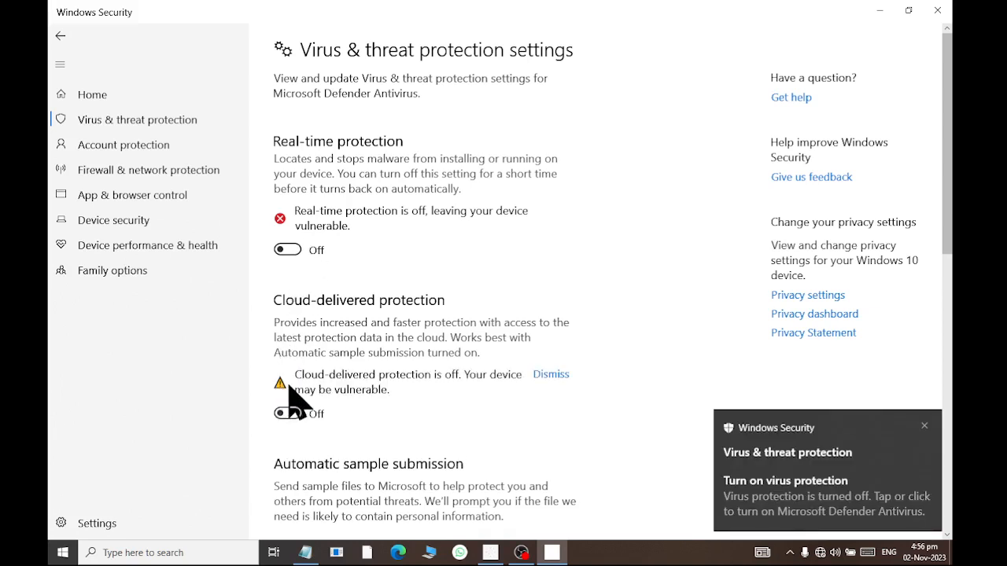
{"action": "left_click", "coordinate": [286, 411]}
{"action": "scroll", "coordinate": [298, 444], "scroll_direction": "down", "scroll_amount": 5}
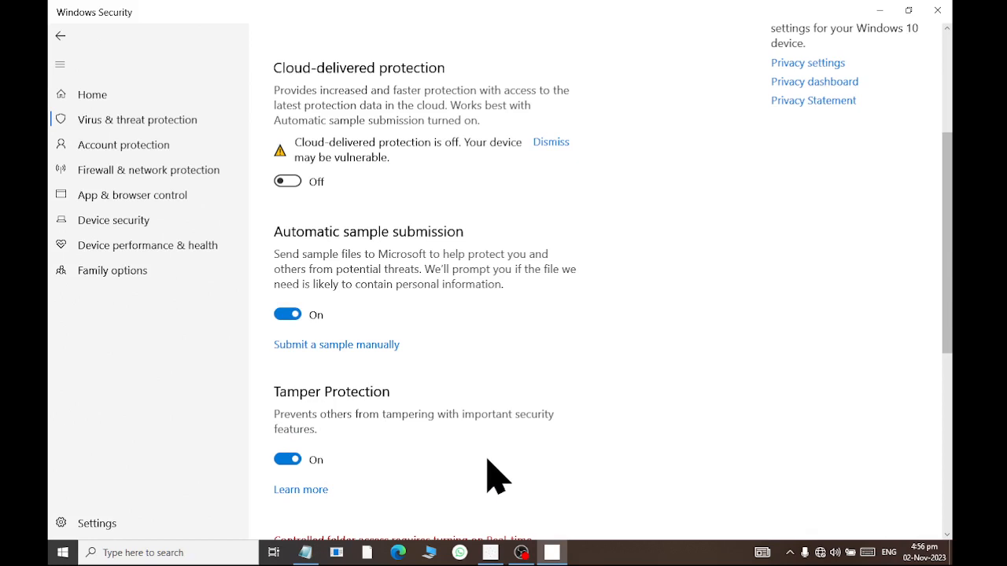
{"action": "scroll", "coordinate": [393, 367], "scroll_direction": "up", "scroll_amount": 5}
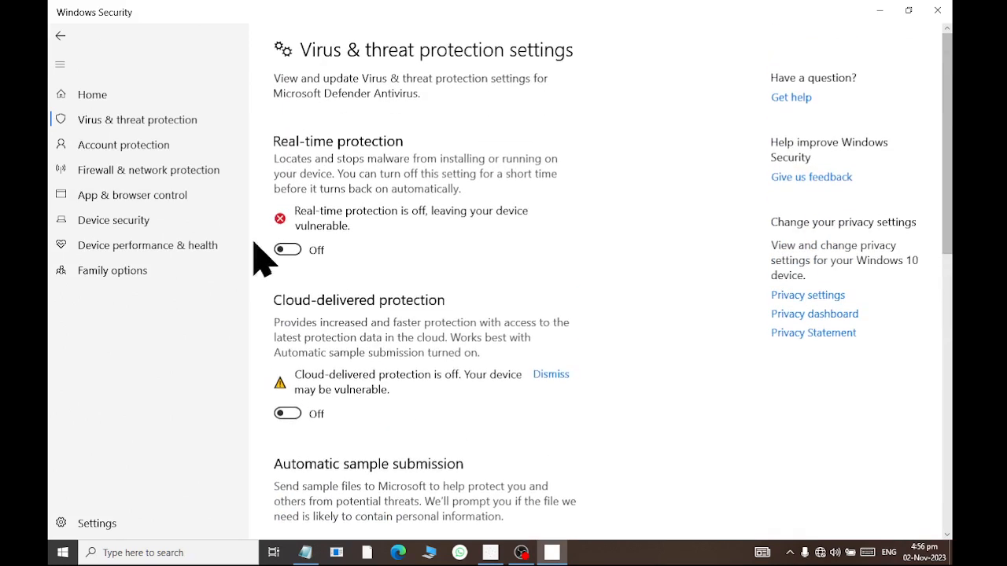
{"action": "left_click", "coordinate": [287, 383]}
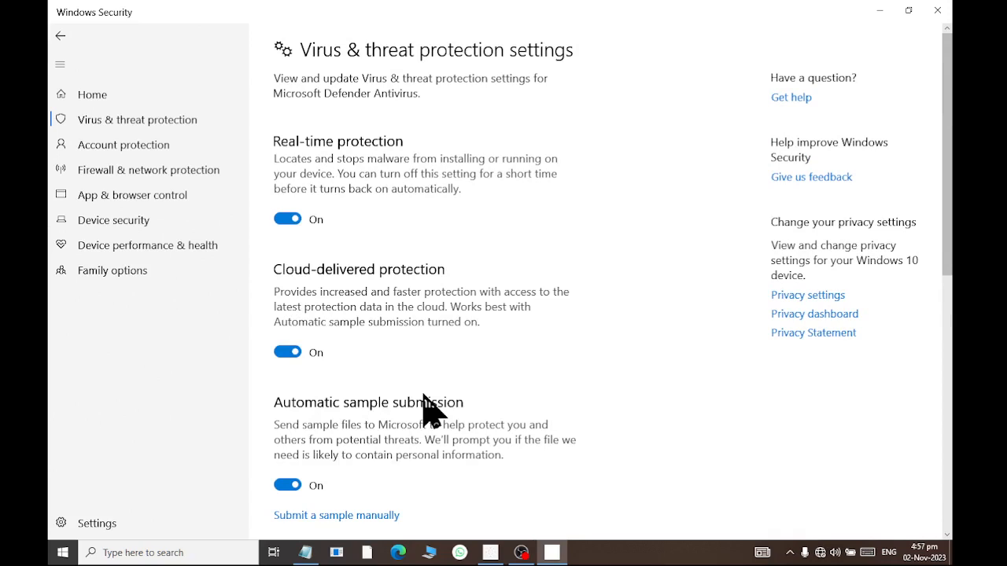
- Check the remaining protection settings, and return to the Virus & threat protection overview to view its settings and updates sections
{"action": "scroll", "coordinate": [431, 409], "scroll_direction": "down", "scroll_amount": 5}
{"action": "scroll", "coordinate": [409, 378], "scroll_direction": "up", "scroll_amount": 2}
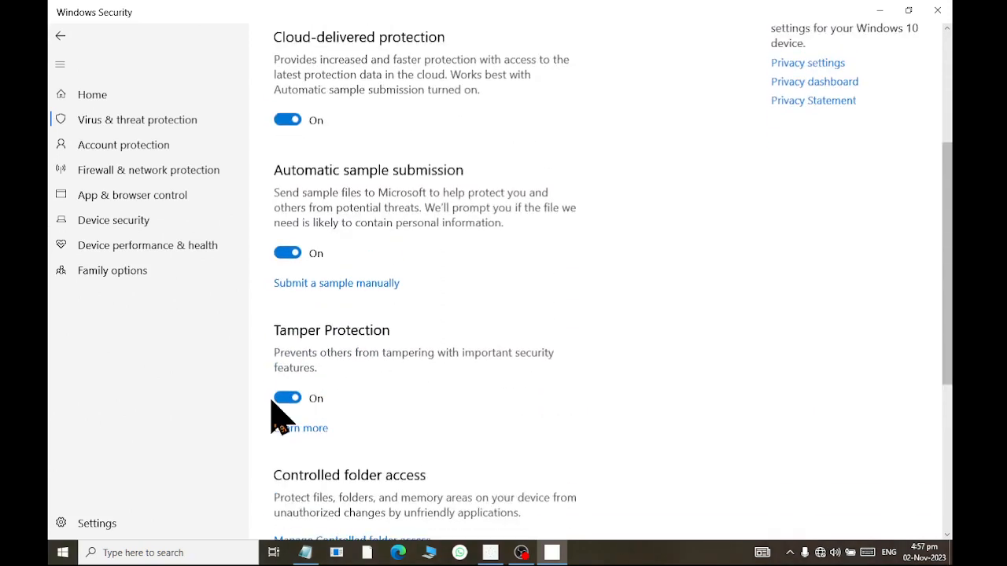
{"action": "scroll", "coordinate": [276, 405], "scroll_direction": "up", "scroll_amount": 3}
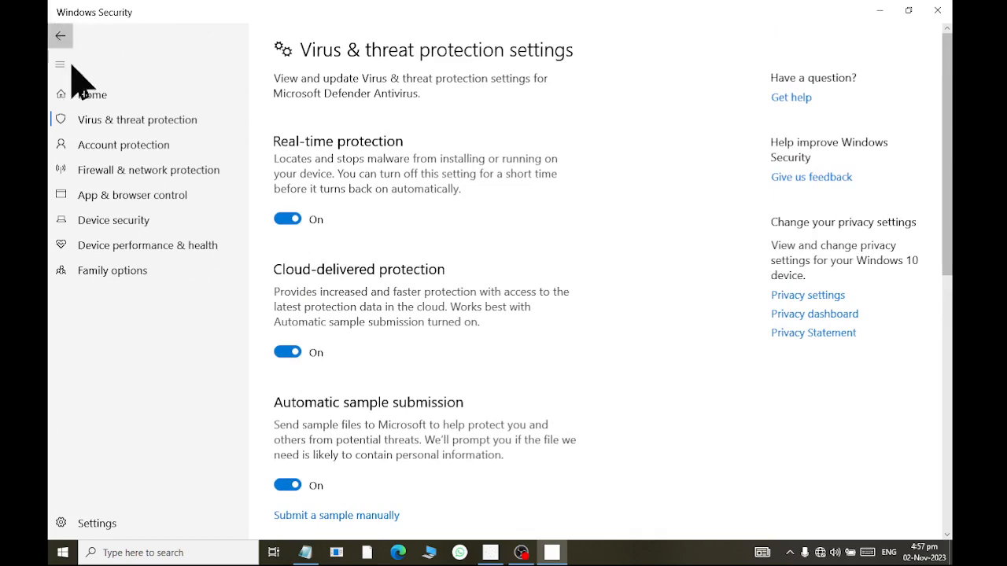
{"action": "scroll", "coordinate": [393, 346], "scroll_direction": "down", "scroll_amount": 2}
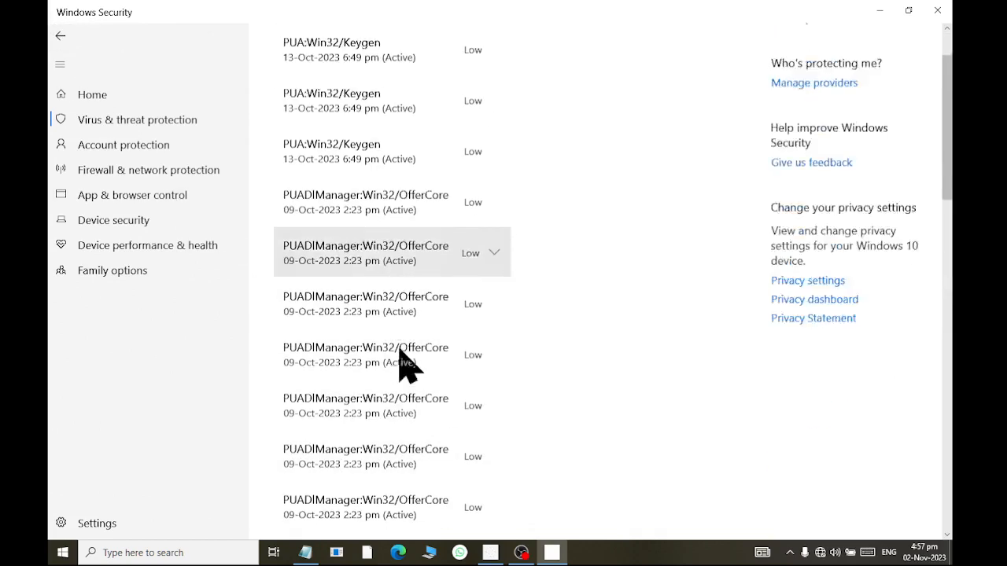
{"action": "scroll", "coordinate": [401, 362], "scroll_direction": "down", "scroll_amount": 8}
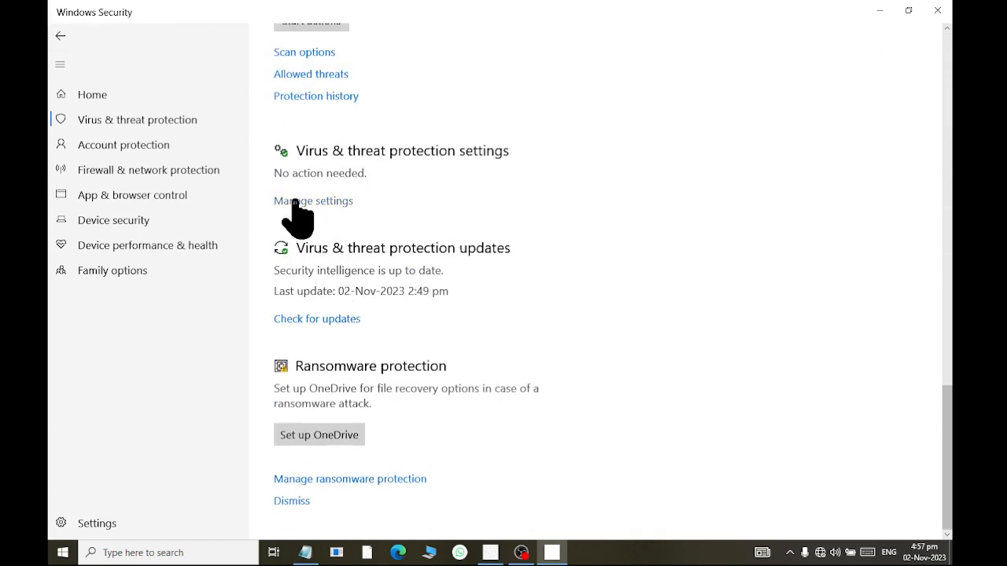
- Open Account protection and view the Microsoft account info on the Your info page in Settings
{"action": "left_click", "coordinate": [183, 149]}
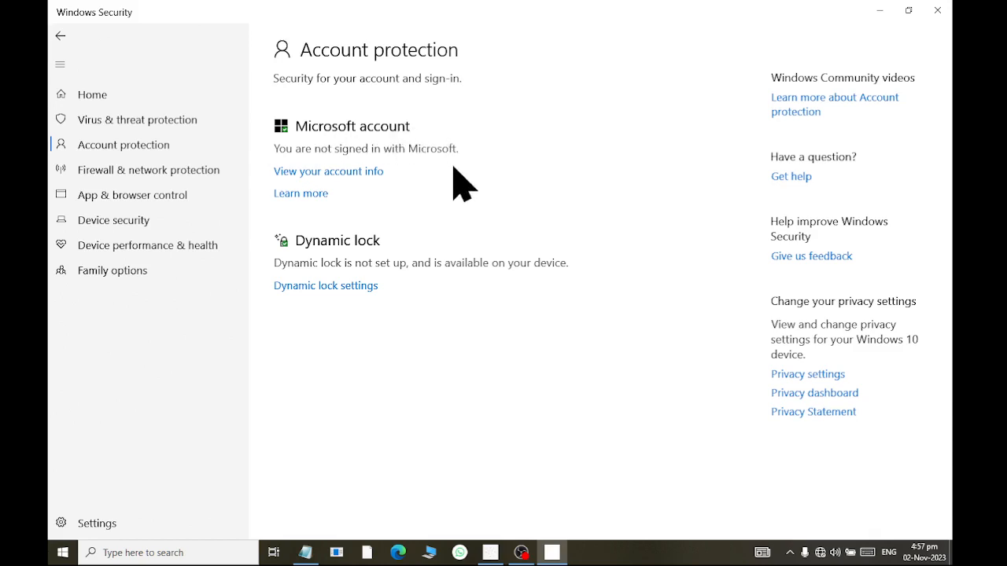
{"action": "left_click", "coordinate": [343, 172]}
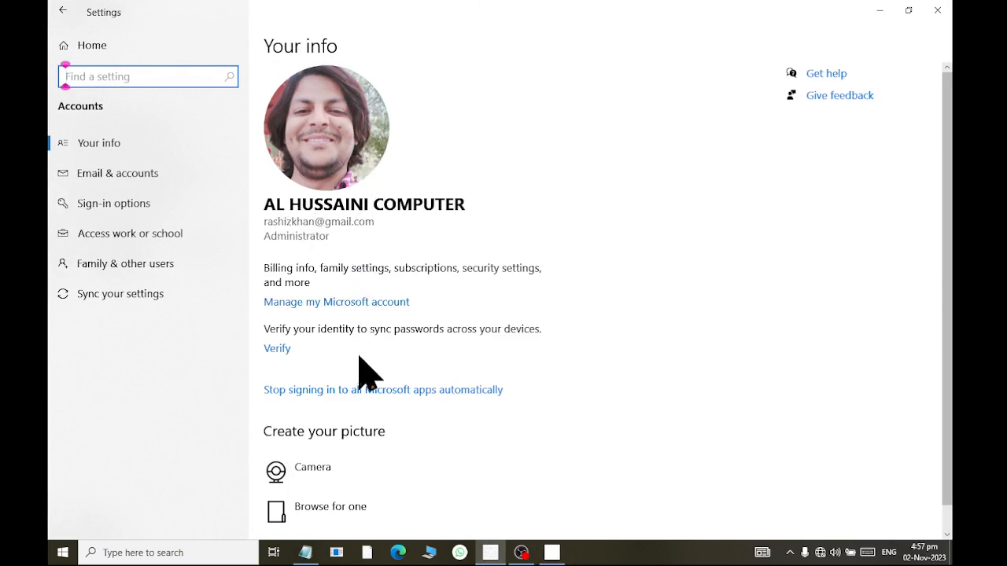
{"action": "scroll", "coordinate": [360, 371], "scroll_direction": "down", "scroll_amount": 1}
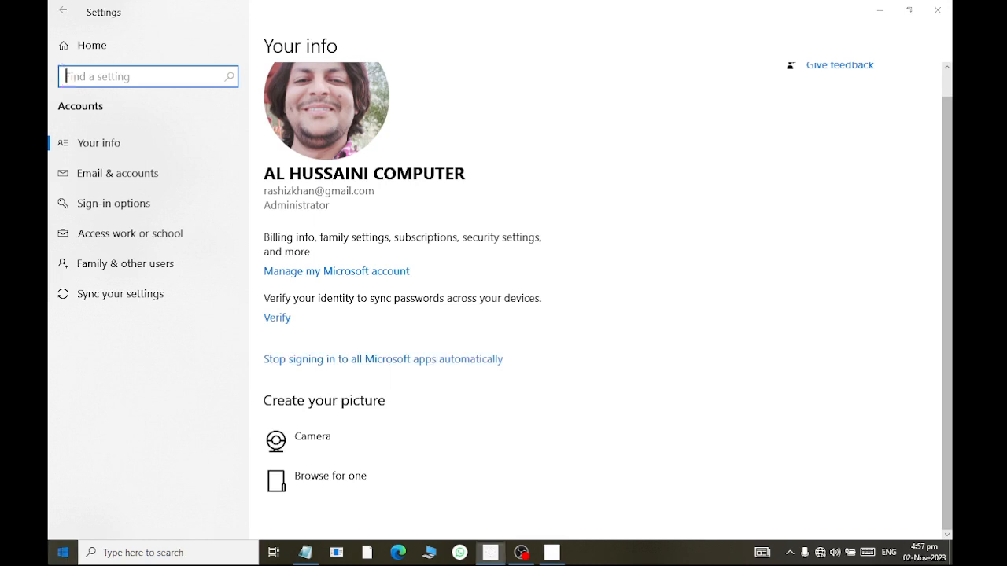
- Search Windows for "microsoft", open Microsoft Store from the results, and display its account menu
{"action": "left_click", "coordinate": [64, 552]}
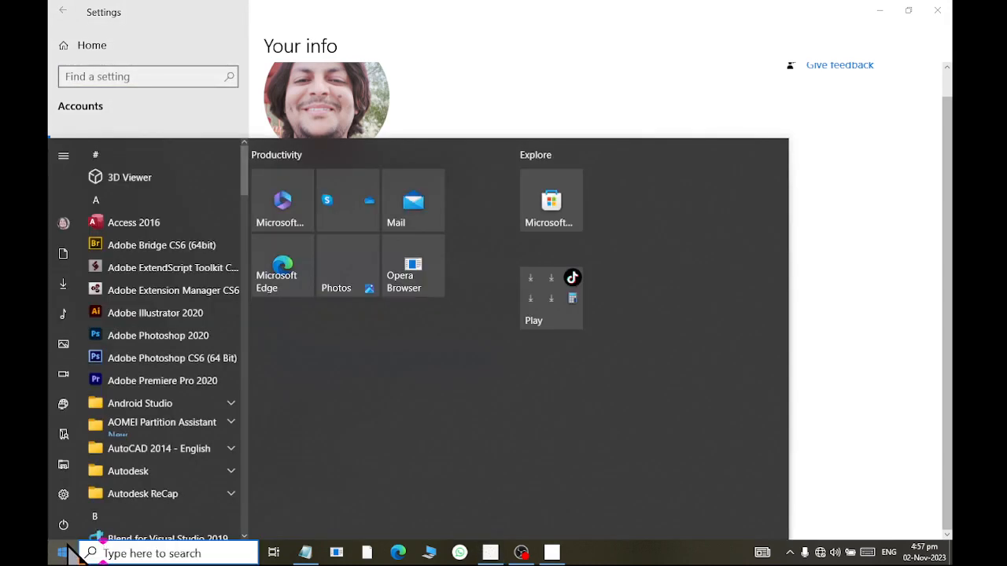
{"action": "type", "text": "a"}
{"action": "key", "text": "BackSpace"}
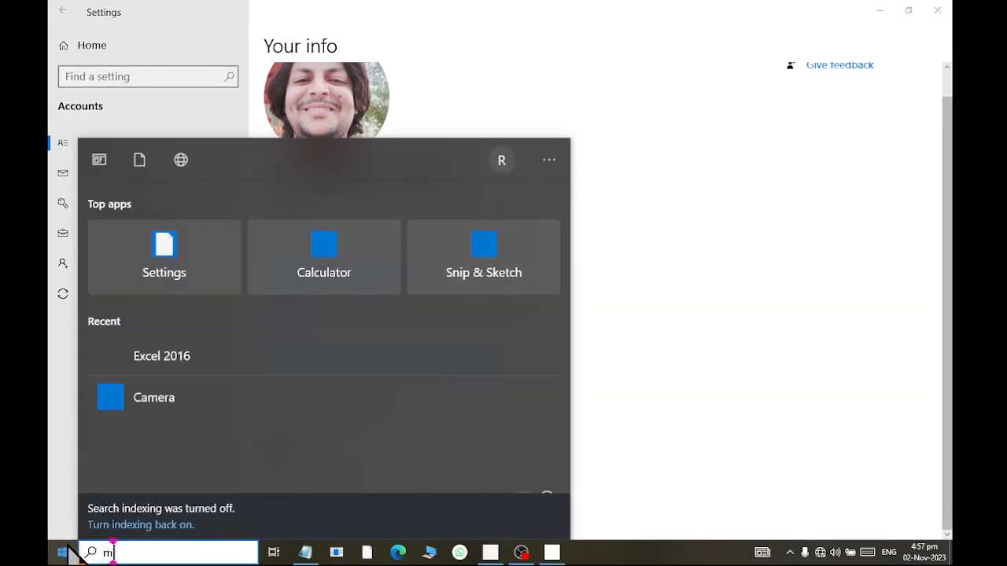
{"action": "type", "text": "microsoft"}
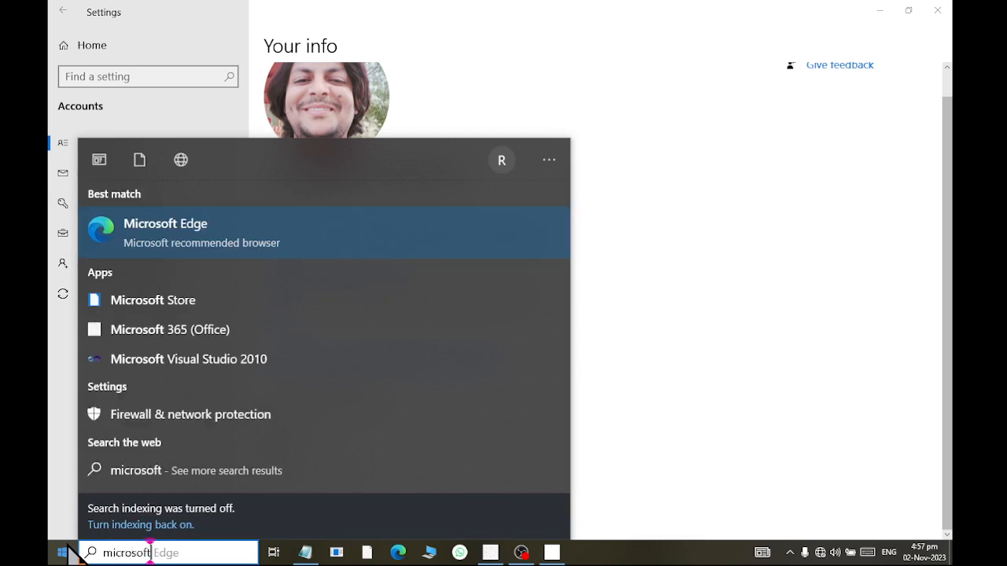
{"action": "key", "text": "Down"}
{"action": "key", "text": "Return"}
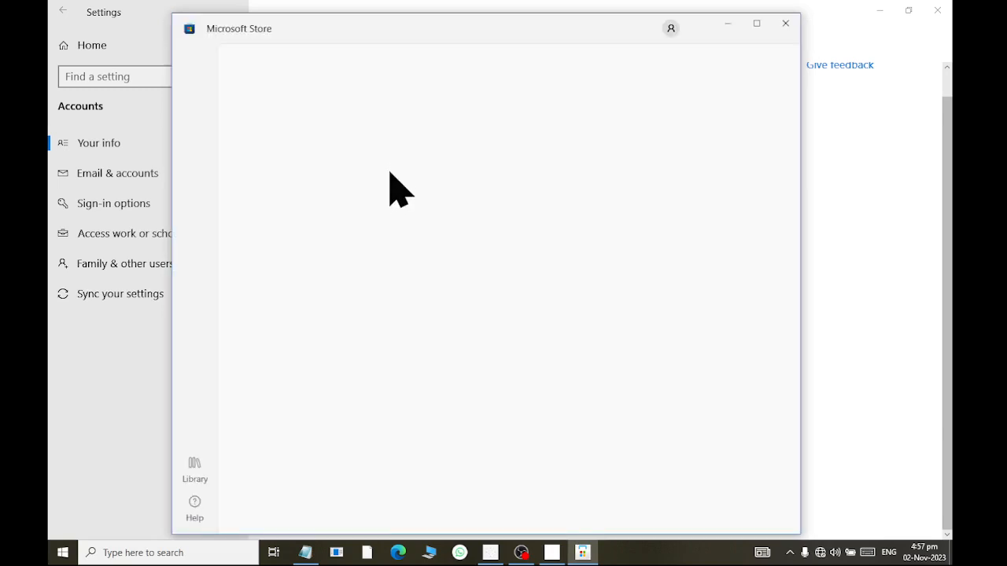
{"action": "left_click", "coordinate": [670, 29]}
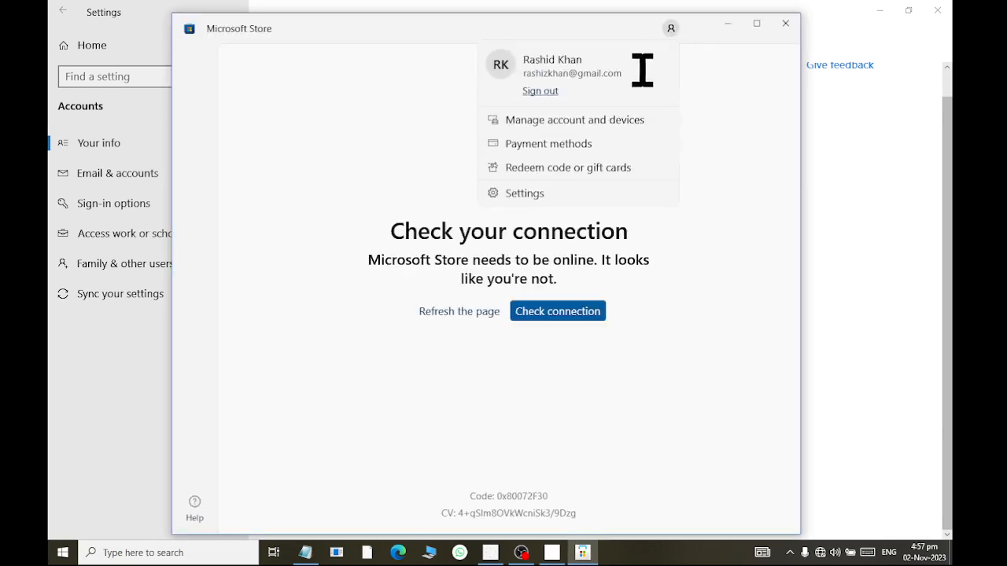
- Restart Wi-Fi by turning it off and on, and connect to the Fiber3 network
{"action": "left_click", "coordinate": [820, 553]}
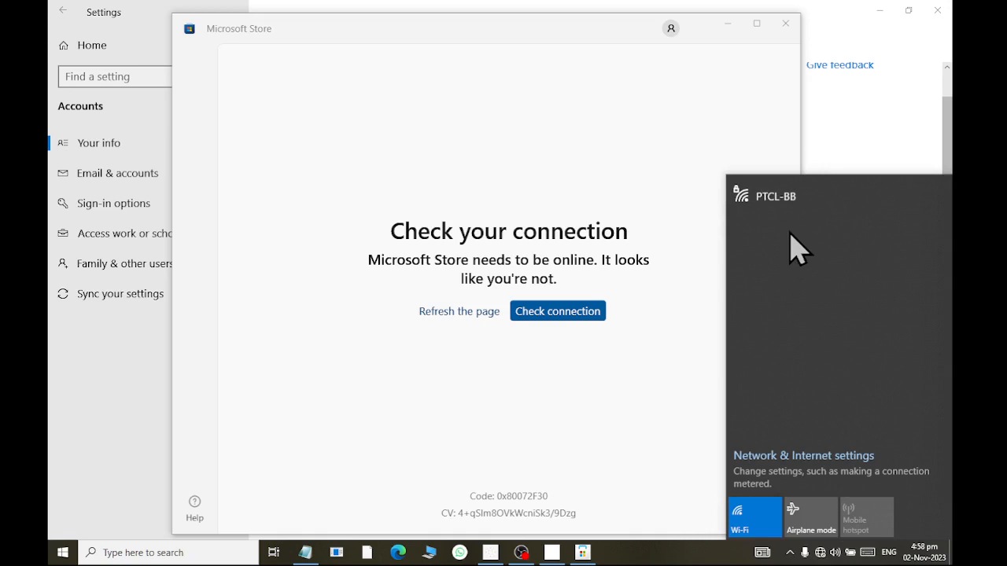
{"action": "left_click", "coordinate": [736, 525]}
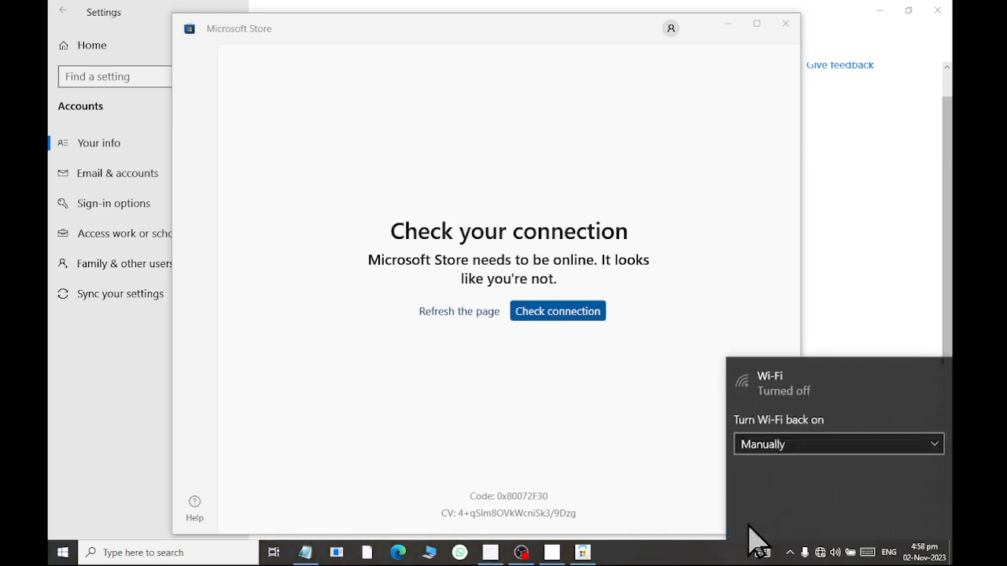
{"action": "left_click", "coordinate": [742, 515]}
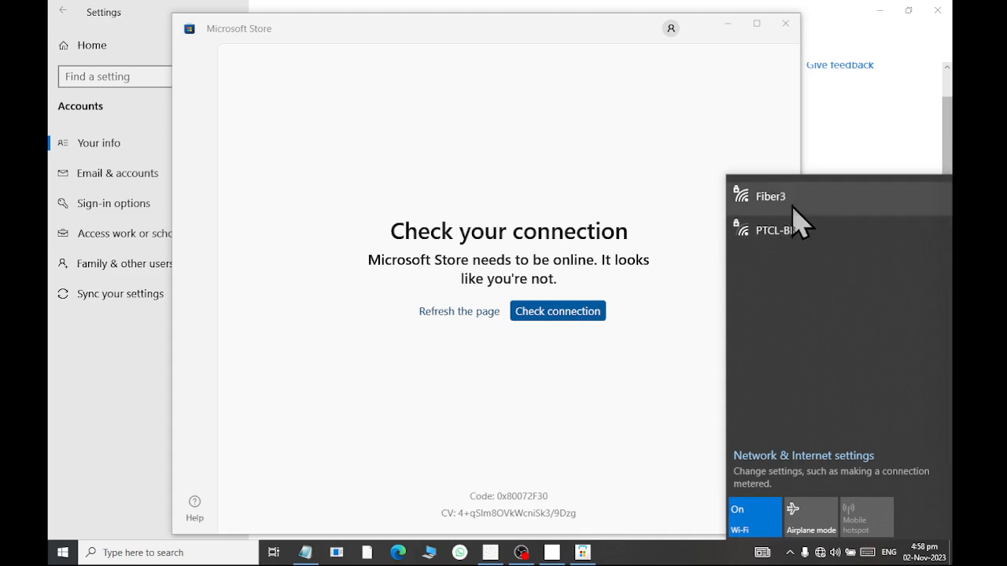
{"action": "left_click", "coordinate": [789, 203]}
{"action": "left_click", "coordinate": [877, 260]}
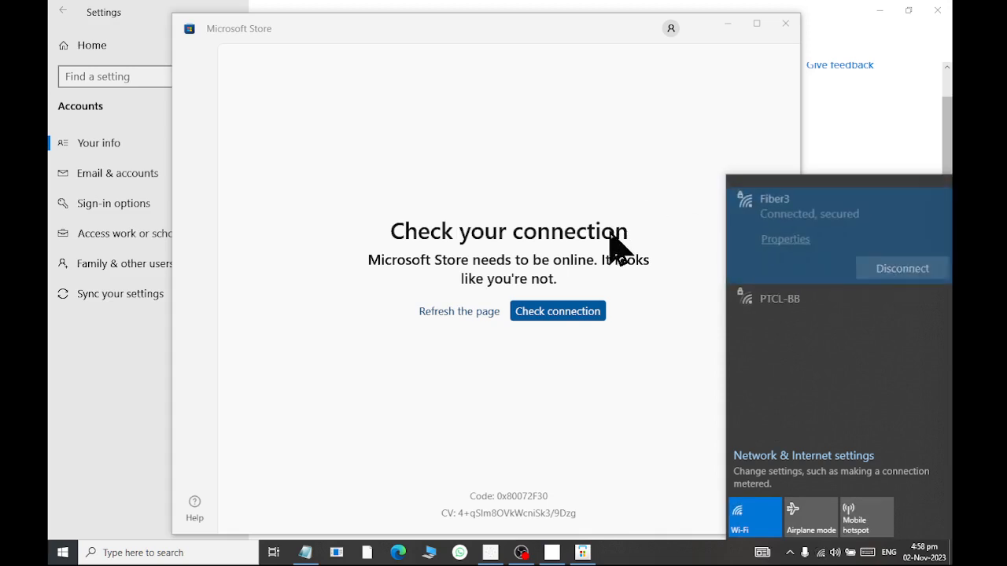
{"action": "left_click", "coordinate": [548, 214]}
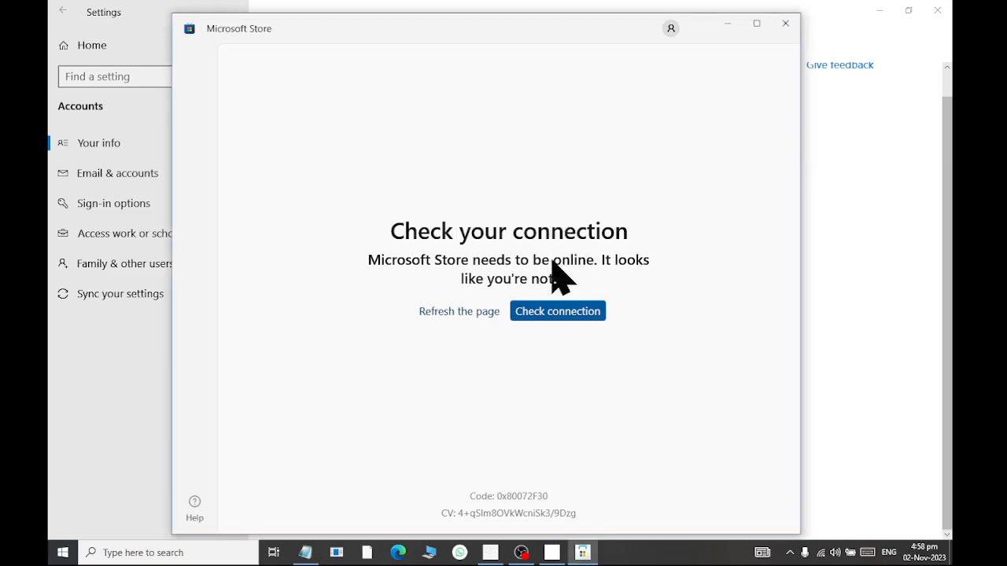
- Run the connection check from Microsoft Store and allow it to open the network status in Settings
{"action": "left_click", "coordinate": [553, 313]}
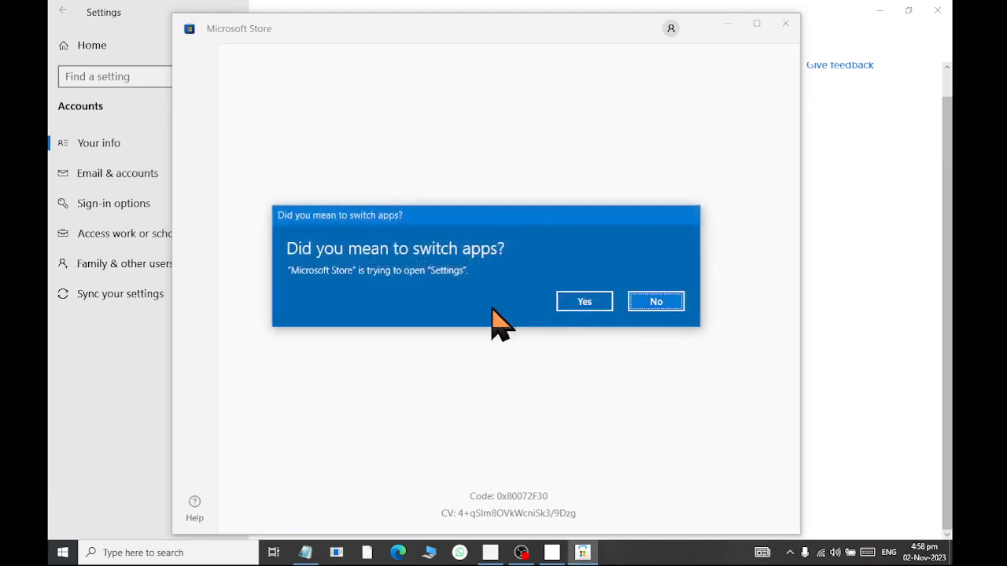
{"action": "left_click", "coordinate": [601, 305]}
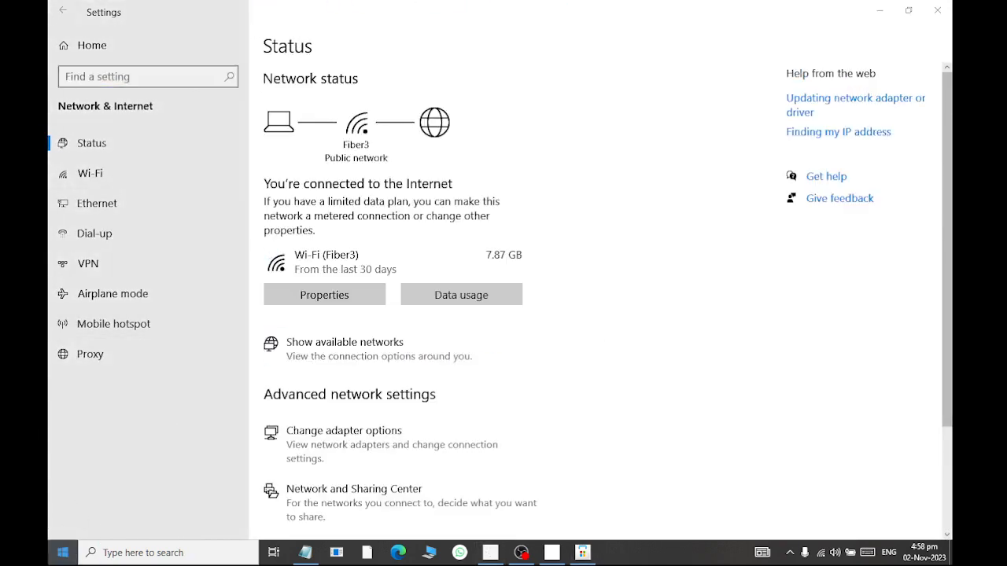
- Search Windows for "microsoft store", open the Store app, and refresh its page, dismissing the Windows license notice
{"action": "left_click", "coordinate": [55, 556]}
{"action": "type", "text": "microsoft store"}
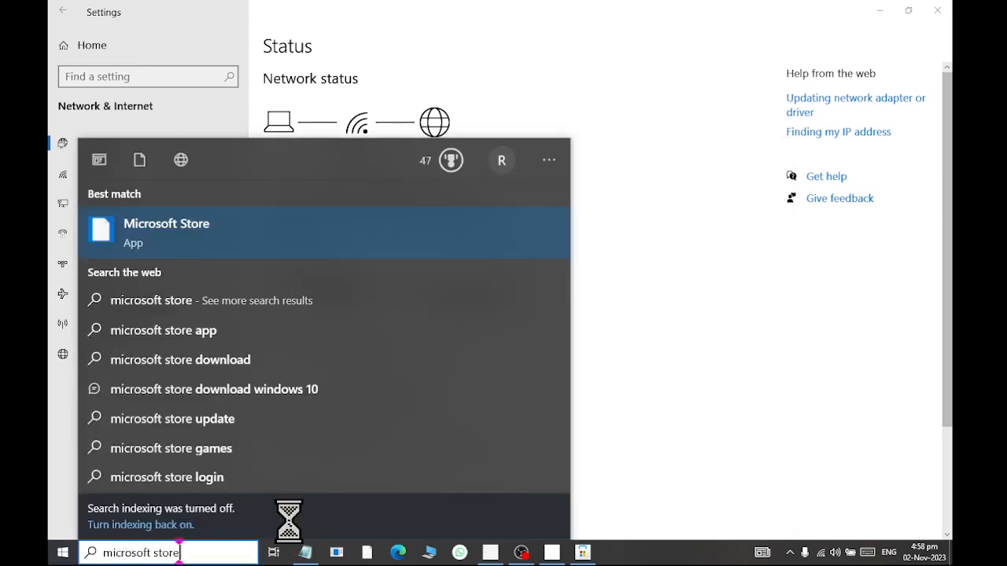
{"action": "left_click", "coordinate": [247, 230]}
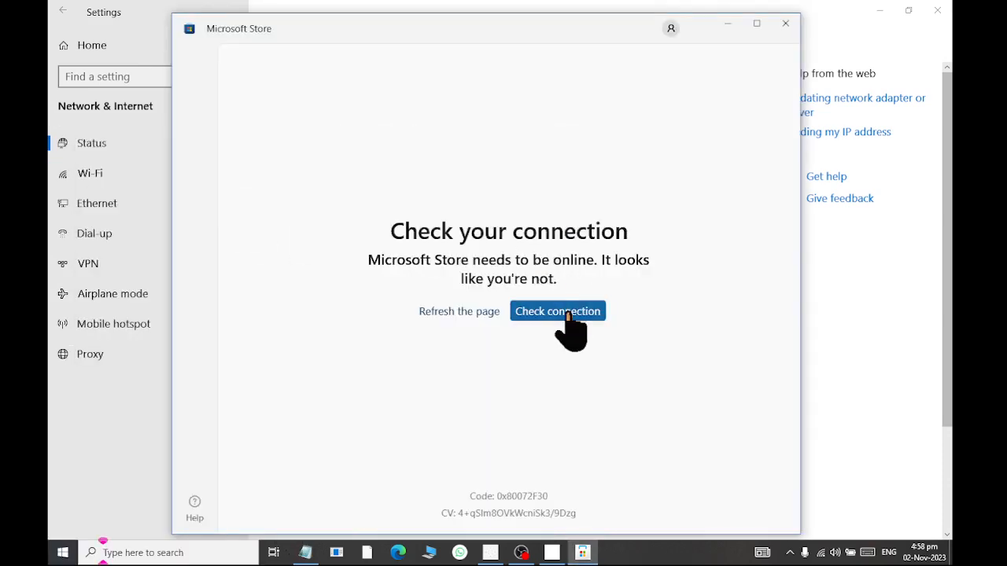
{"action": "left_click", "coordinate": [463, 313]}
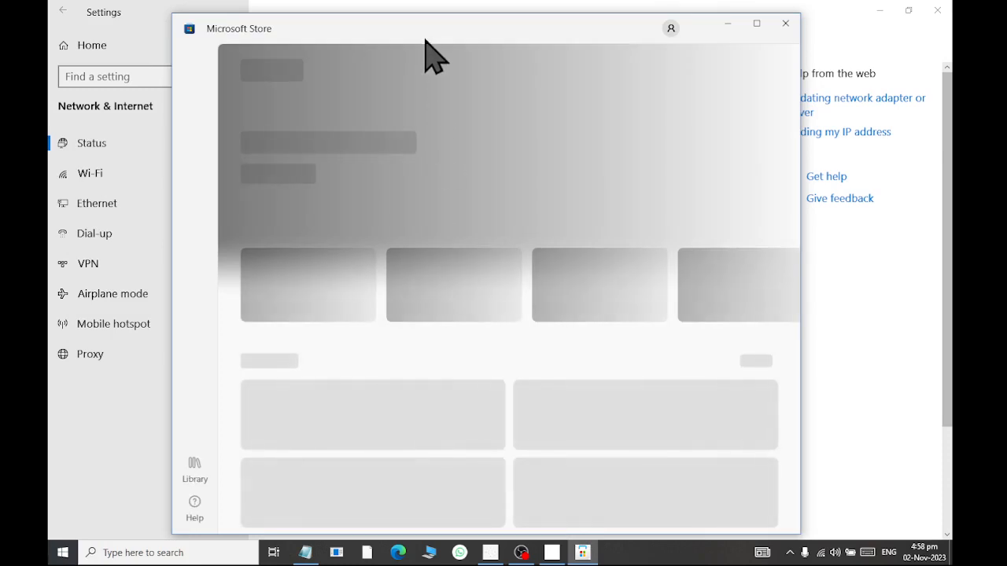
{"action": "left_click_drag", "start_coordinate": [424, 35], "coordinate": [378, 29]}
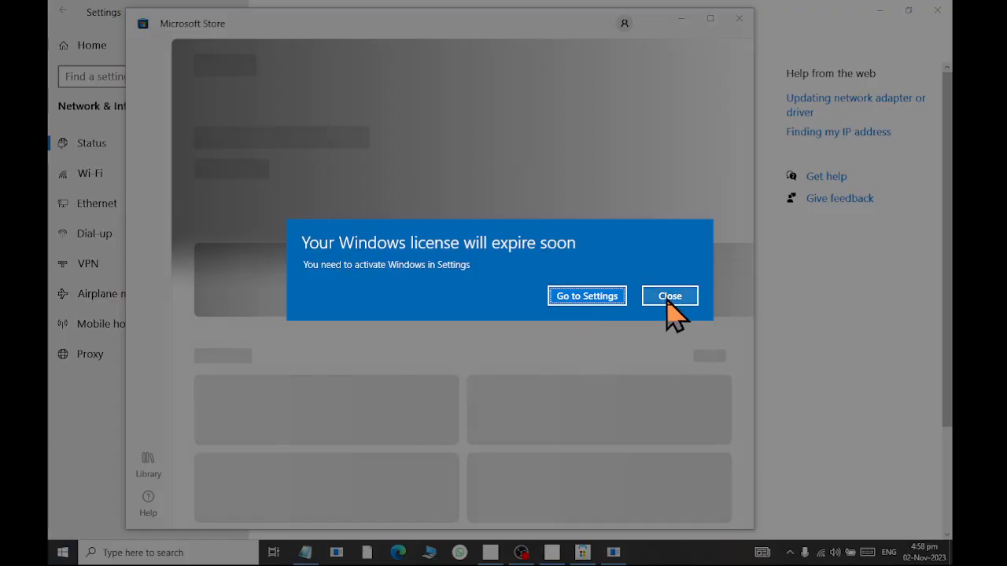
{"action": "left_click", "coordinate": [671, 296]}
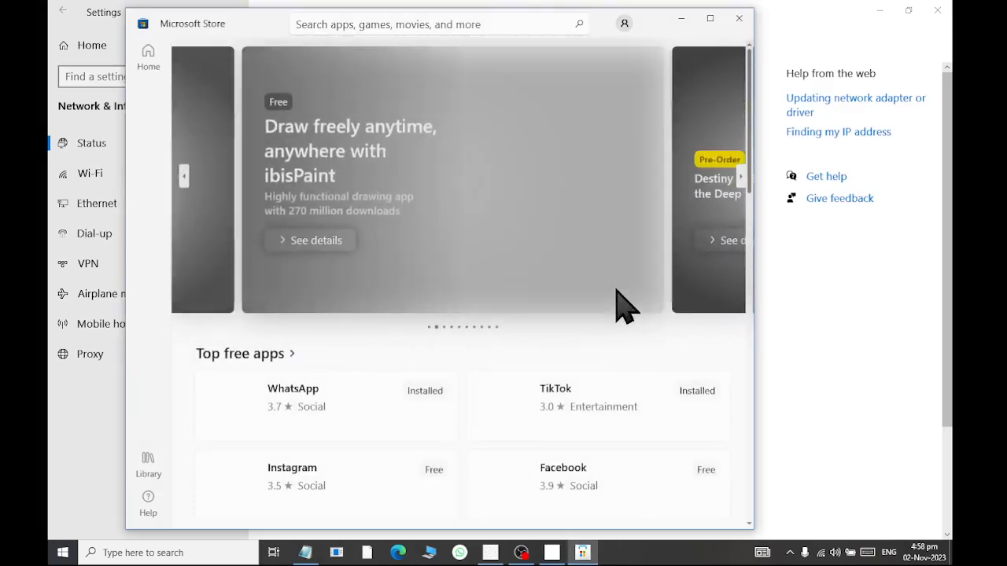
- Browse the featured apps on the Microsoft Store home page and check the signed-in account in the account menu
{"action": "left_click", "coordinate": [739, 179]}
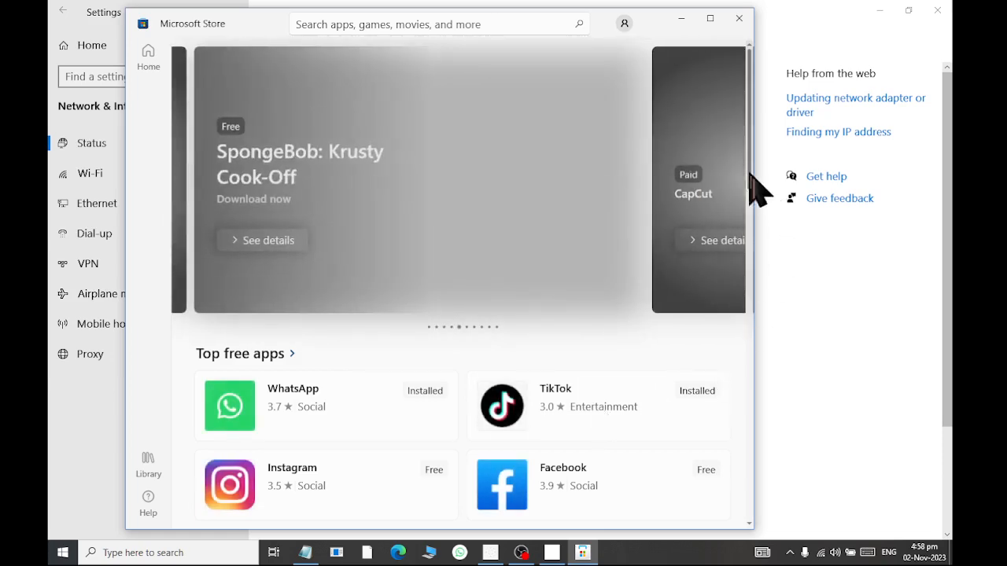
{"action": "left_click_drag", "start_coordinate": [752, 178], "coordinate": [723, 117]}
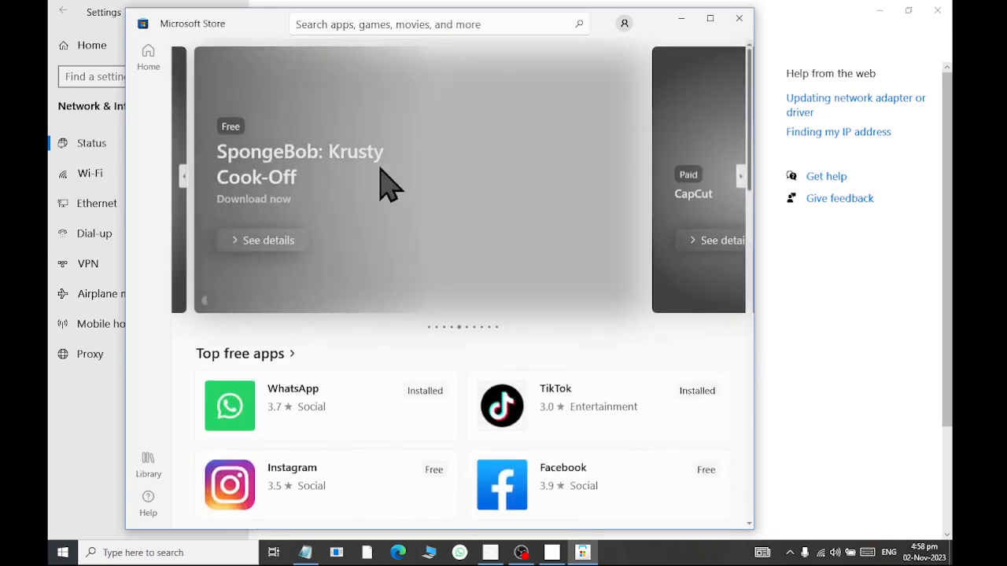
{"action": "left_click", "coordinate": [353, 22]}
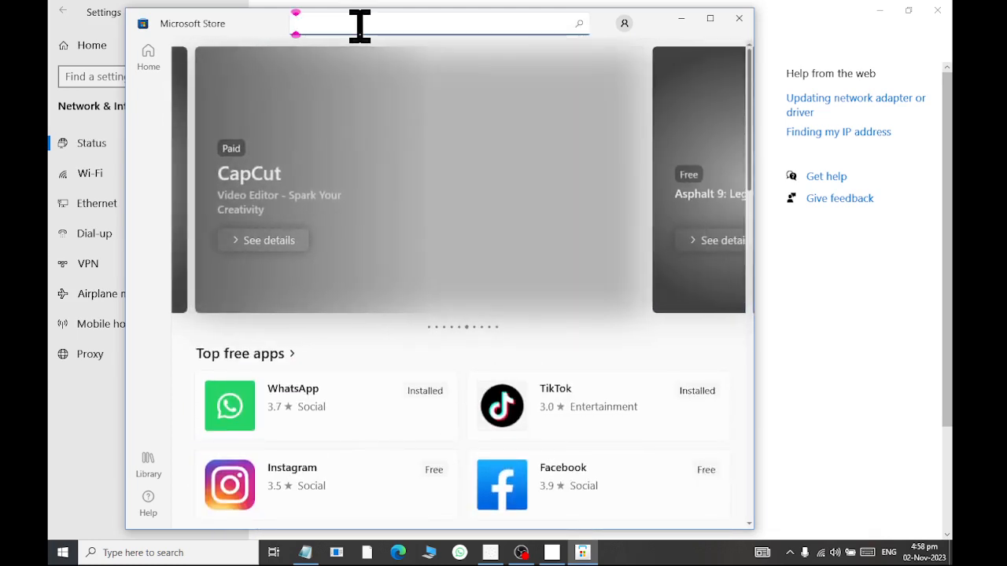
{"action": "left_click", "coordinate": [624, 23]}
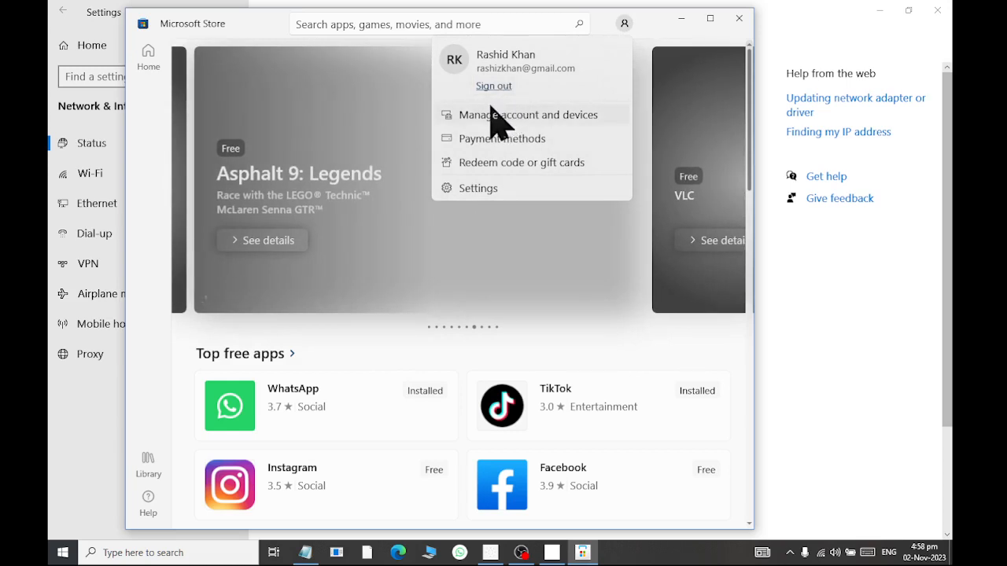
{"action": "left_click", "coordinate": [845, 378]}
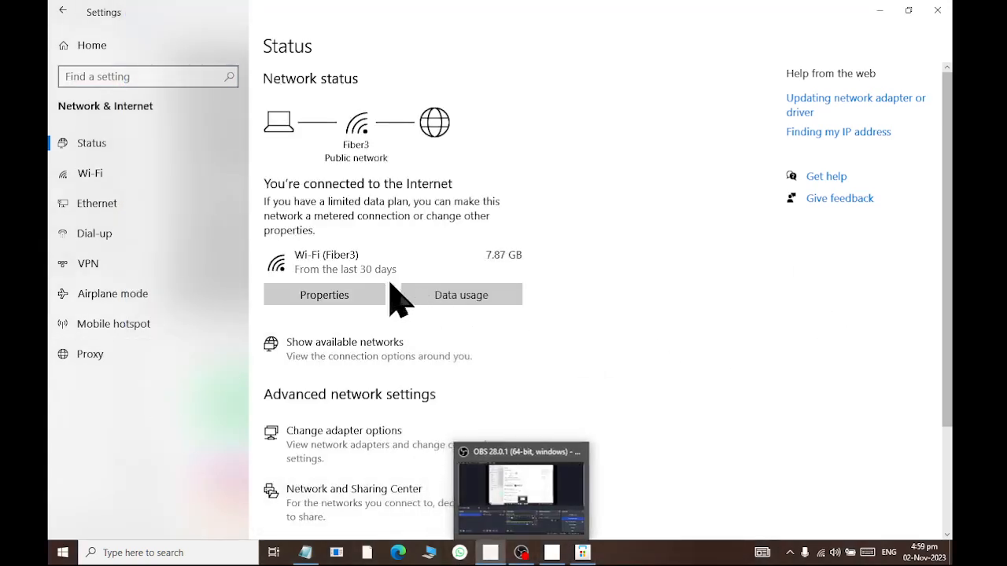
- Close the network status page and view the Microsoft account info from Account protection in Windows Security
{"action": "left_click", "coordinate": [937, 10]}
{"action": "left_click", "coordinate": [865, 476]}
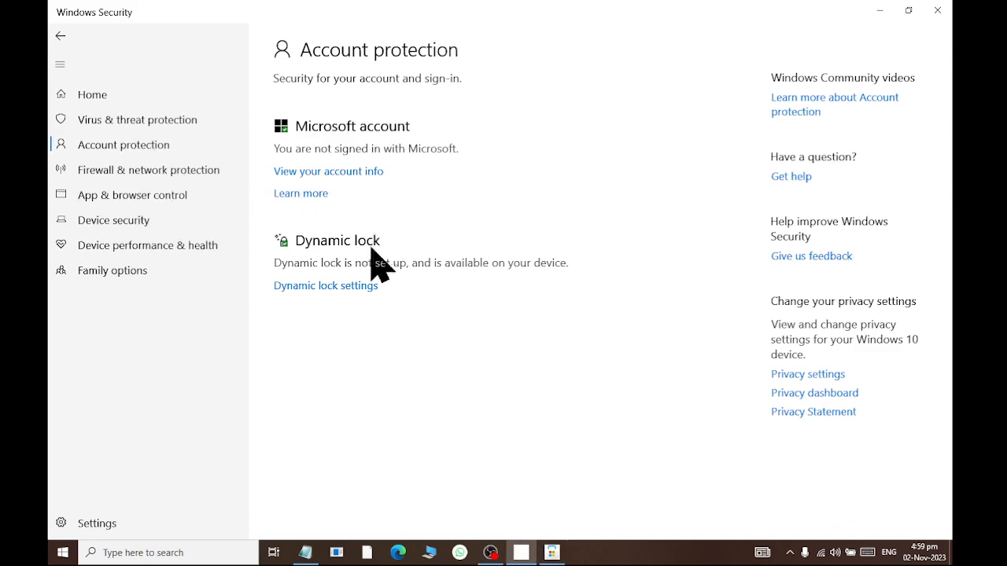
{"action": "left_click", "coordinate": [354, 174]}
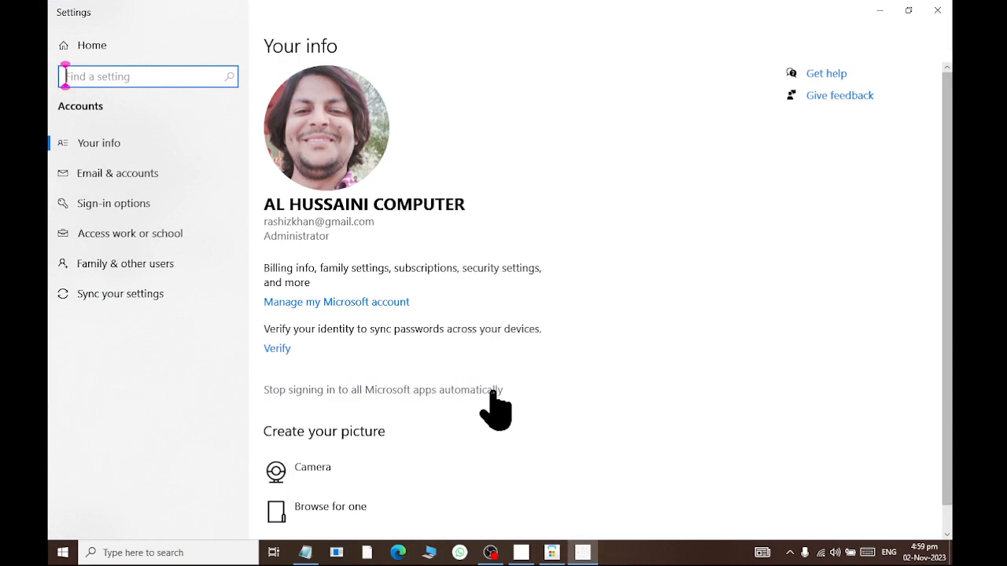
{"action": "scroll", "coordinate": [490, 405], "scroll_direction": "down", "scroll_amount": 1}
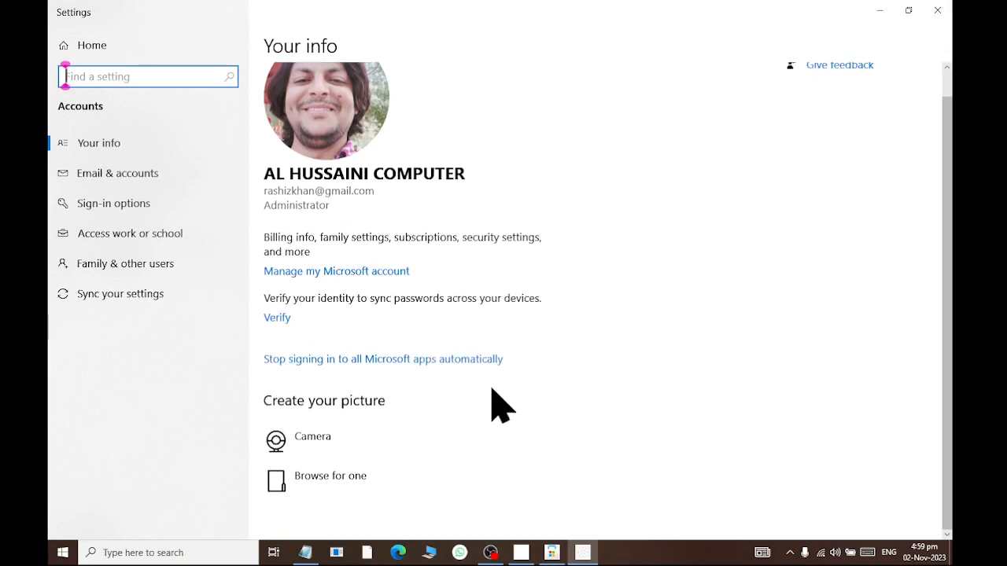
- Preview the Camera option for creating an account picture, then close the camera without taking a photo
{"action": "left_click", "coordinate": [293, 455]}
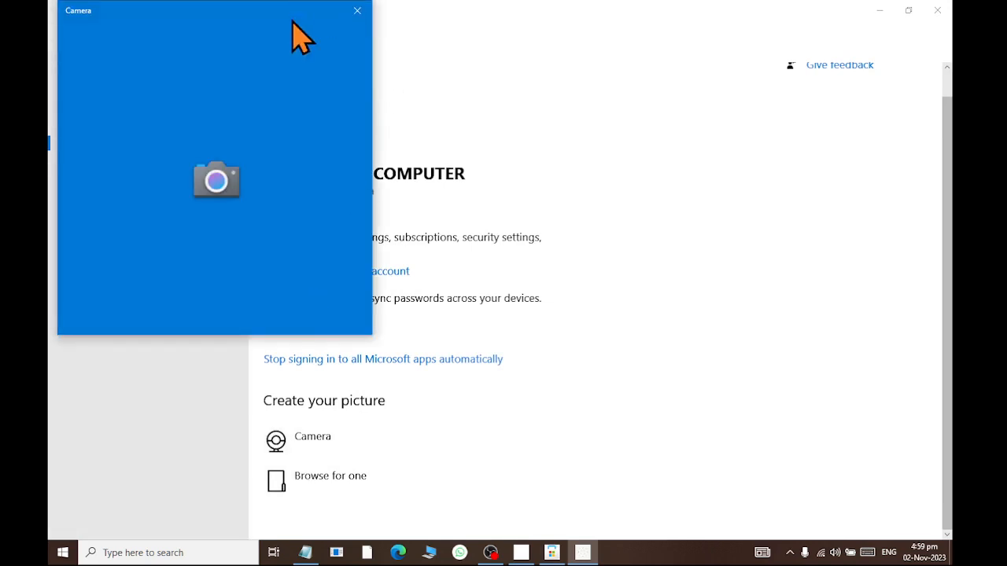
{"action": "left_click_drag", "start_coordinate": [303, 35], "coordinate": [751, 161]}
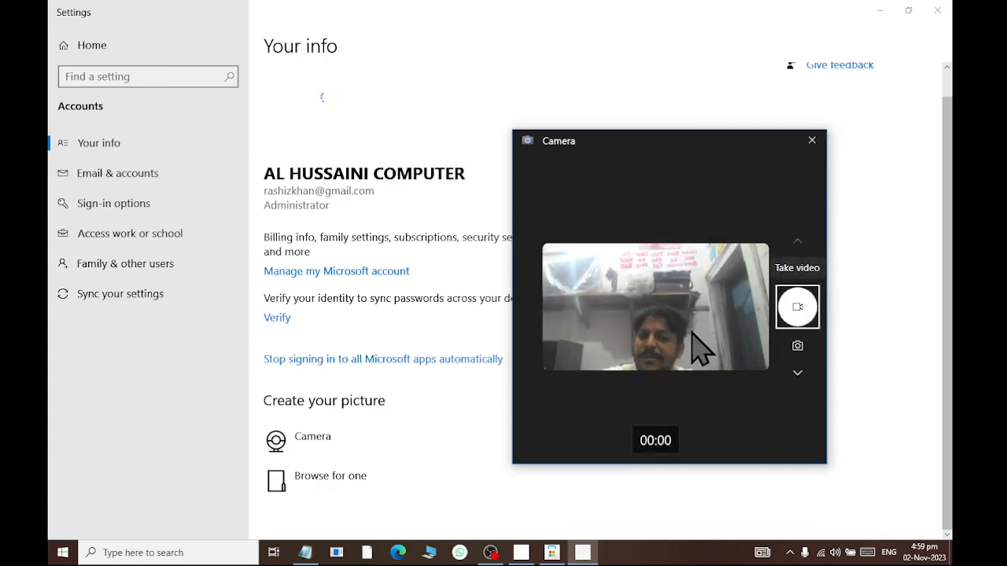
{"action": "left_click", "coordinate": [811, 140]}
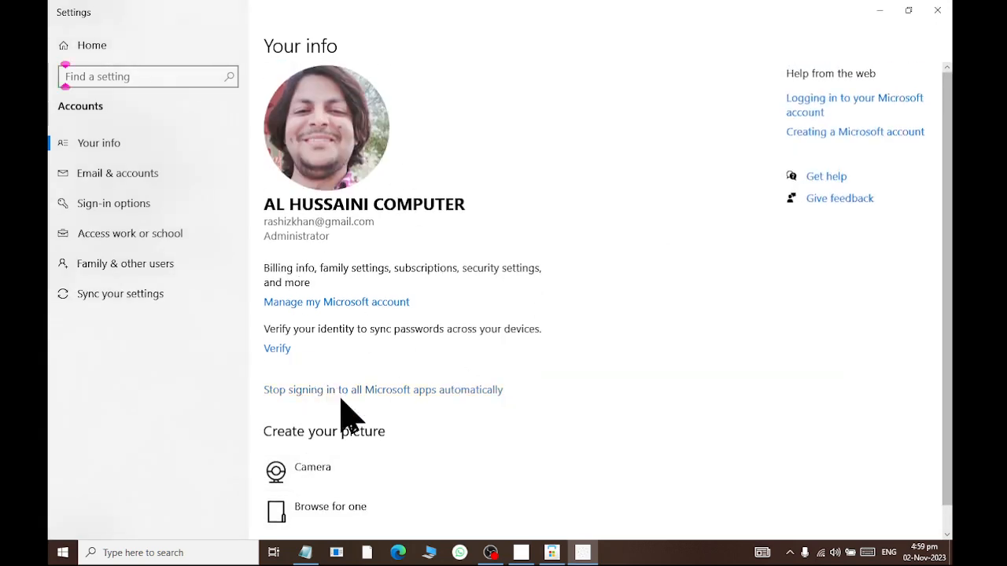
- Open the Manage my Microsoft account web page from Your info, then close the browser window
{"action": "scroll", "coordinate": [357, 442], "scroll_direction": "down", "scroll_amount": 1}
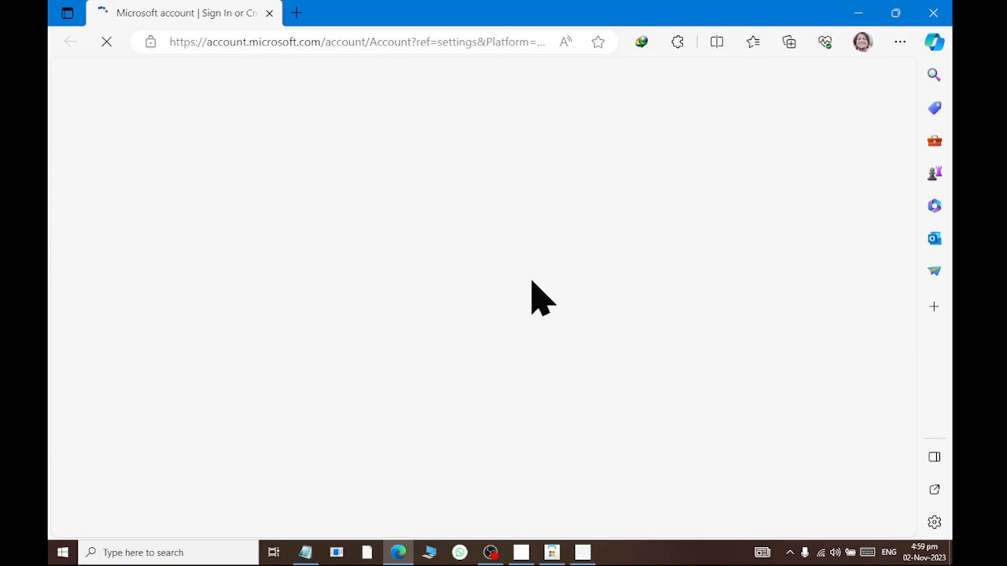
{"action": "double_click", "coordinate": [446, 29]}
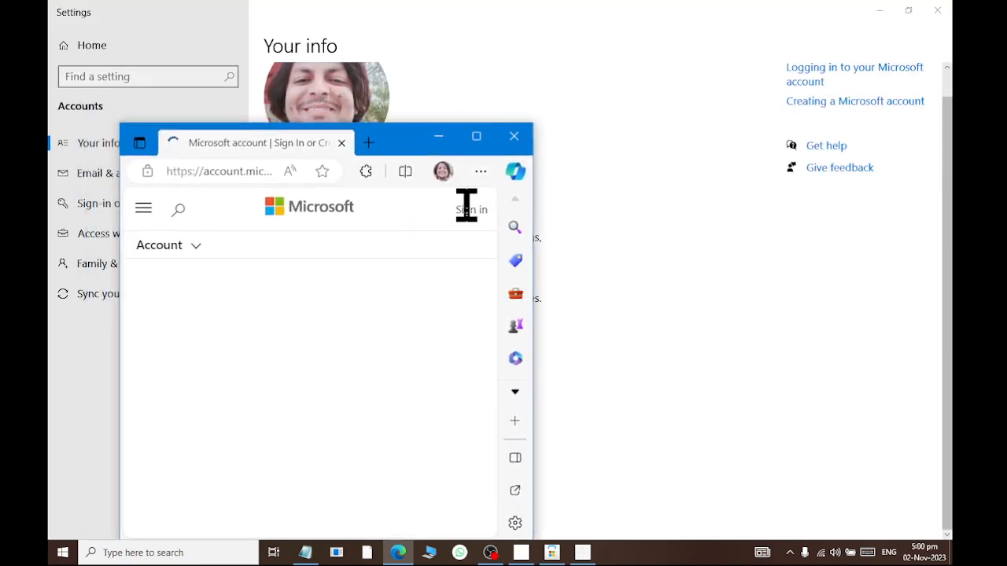
{"action": "left_click", "coordinate": [514, 137]}
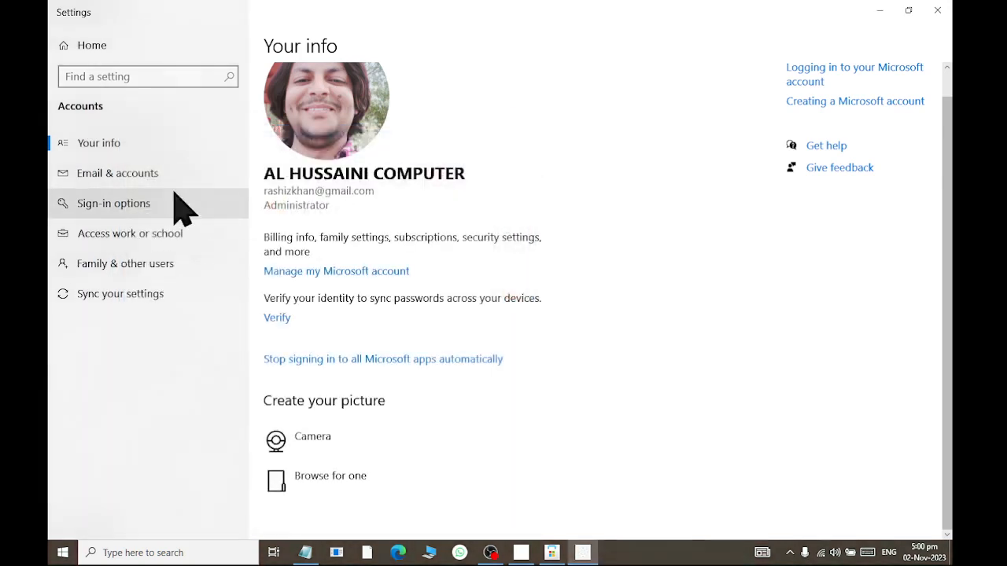
- Open Email & accounts and examine the accounts used by email, calendar, contacts and other apps
{"action": "left_click", "coordinate": [142, 173]}
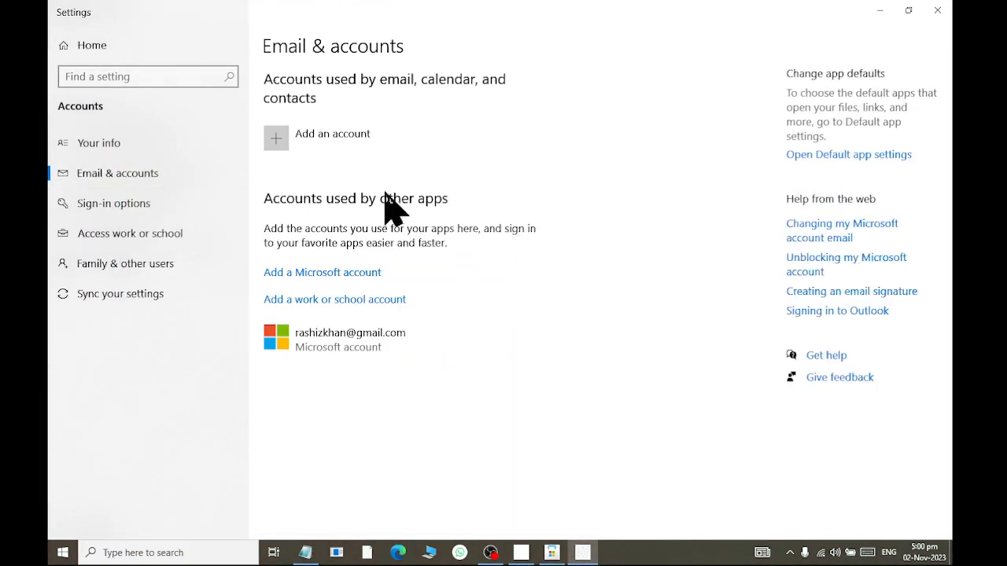
{"action": "left_click", "coordinate": [114, 145]}
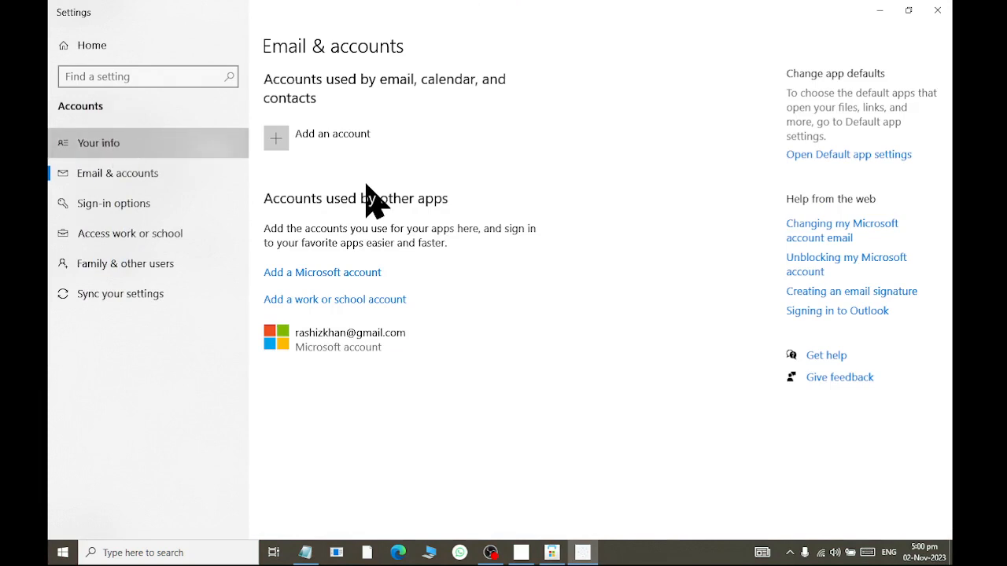
{"action": "left_click", "coordinate": [93, 176]}
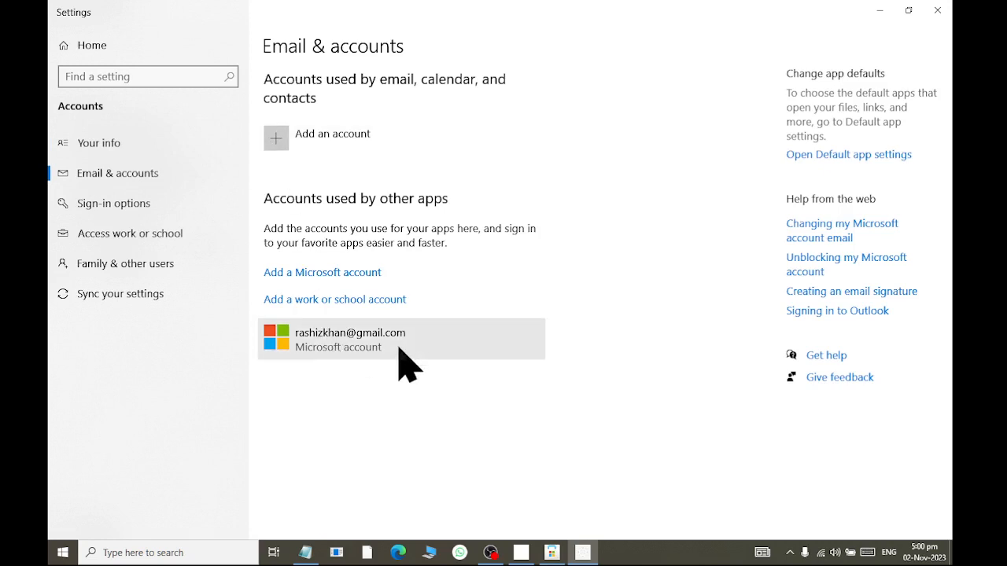
- Review the account providers offered when adding an email account, and close the dialog without adding one
{"action": "left_click", "coordinate": [285, 165]}
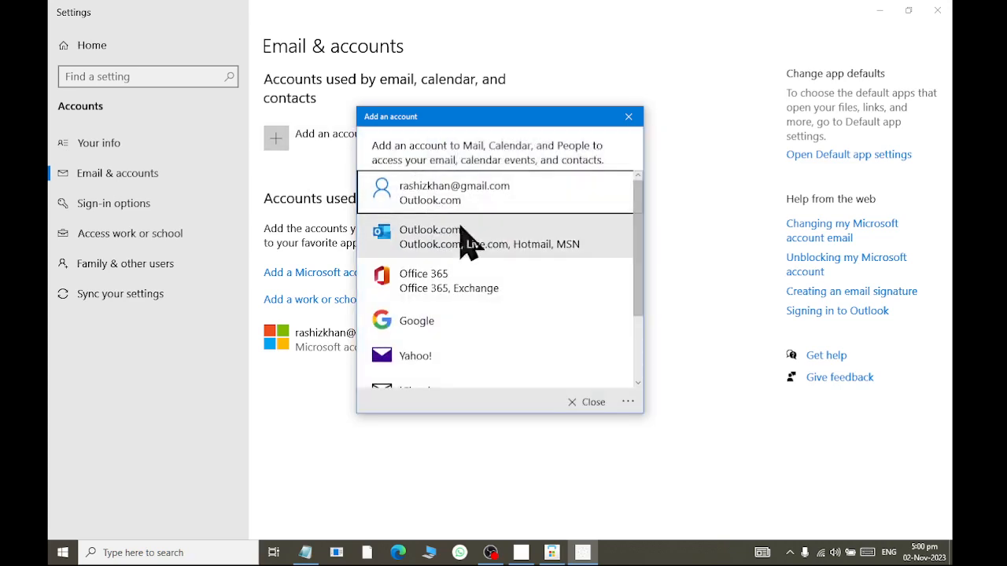
{"action": "scroll", "coordinate": [517, 336], "scroll_direction": "down", "scroll_amount": 1}
{"action": "scroll", "coordinate": [521, 354], "scroll_direction": "down", "scroll_amount": 2}
{"action": "scroll", "coordinate": [529, 370], "scroll_direction": "up", "scroll_amount": 3}
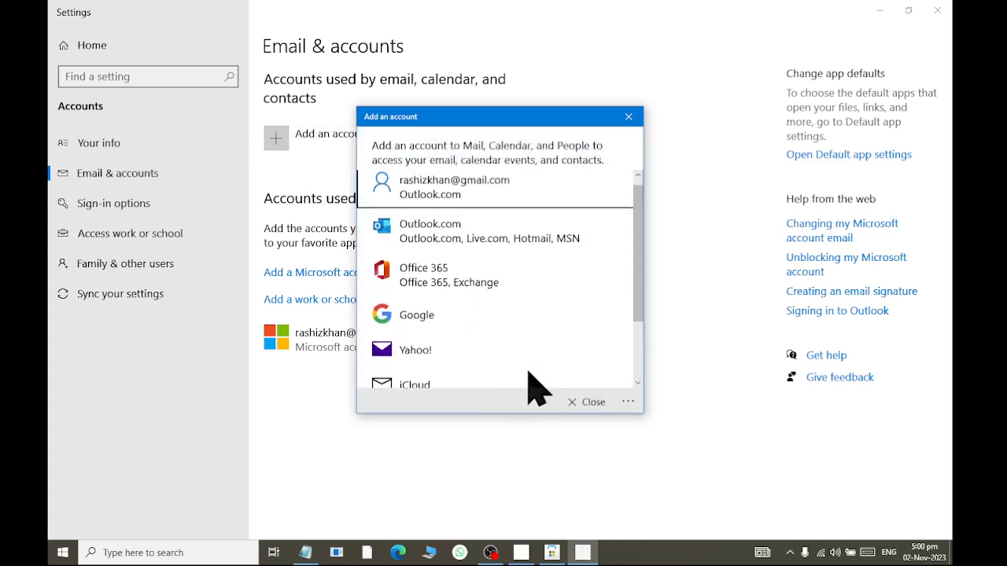
{"action": "left_click", "coordinate": [588, 403]}
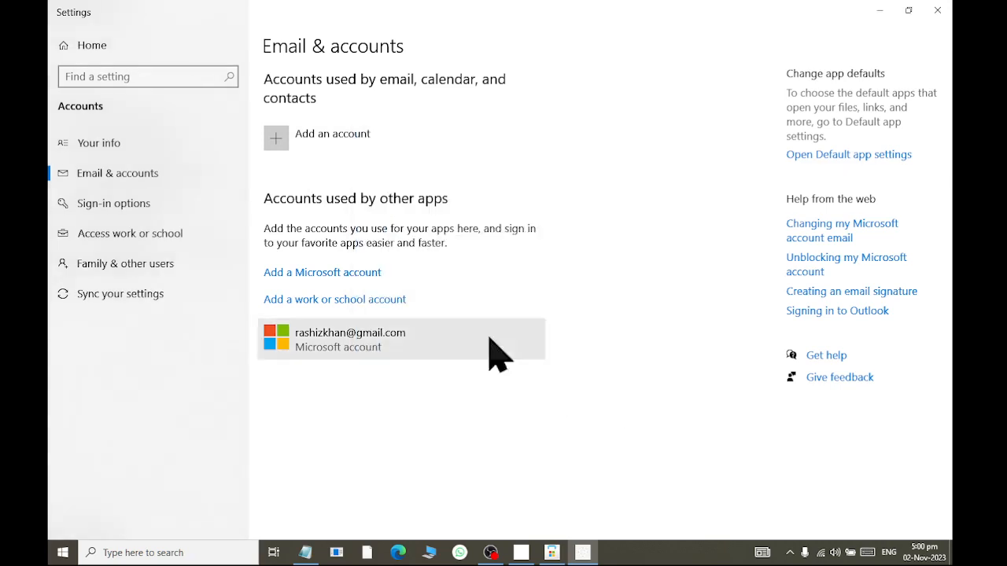
- Open Sign-in options, then lock the PC from the account menu and return to the Sign-in options page
{"action": "left_click", "coordinate": [102, 217]}
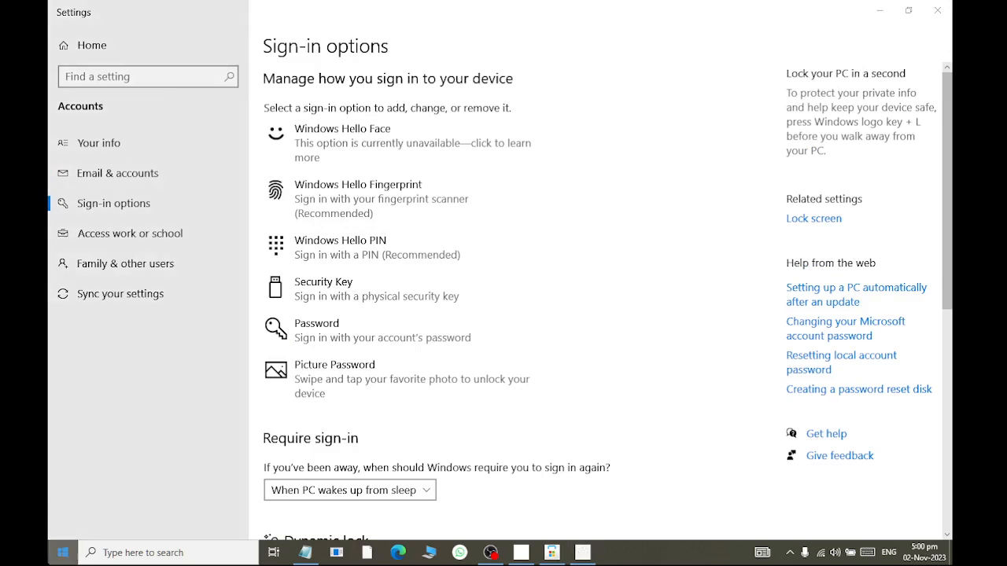
{"action": "left_click", "coordinate": [63, 552]}
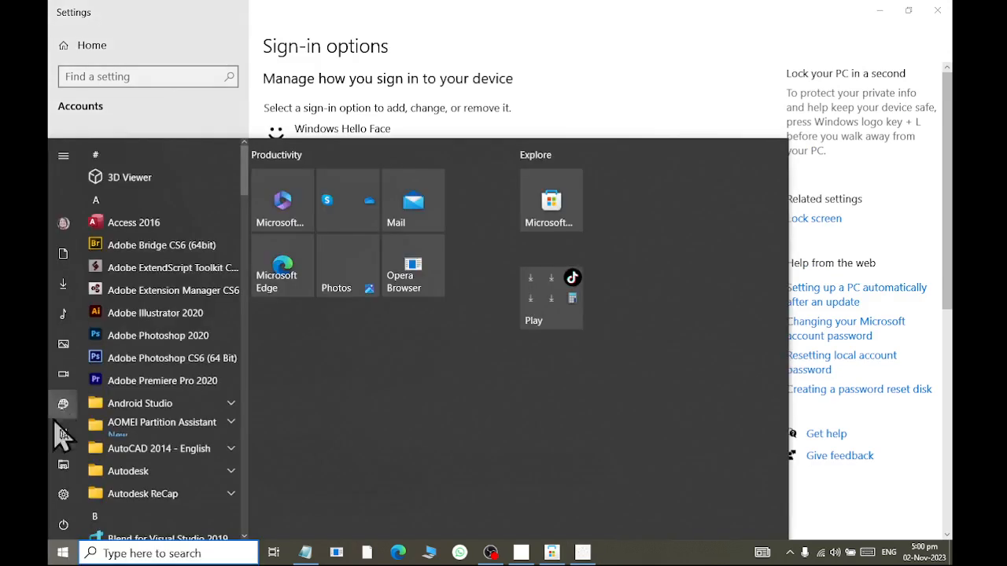
{"action": "left_click", "coordinate": [78, 225]}
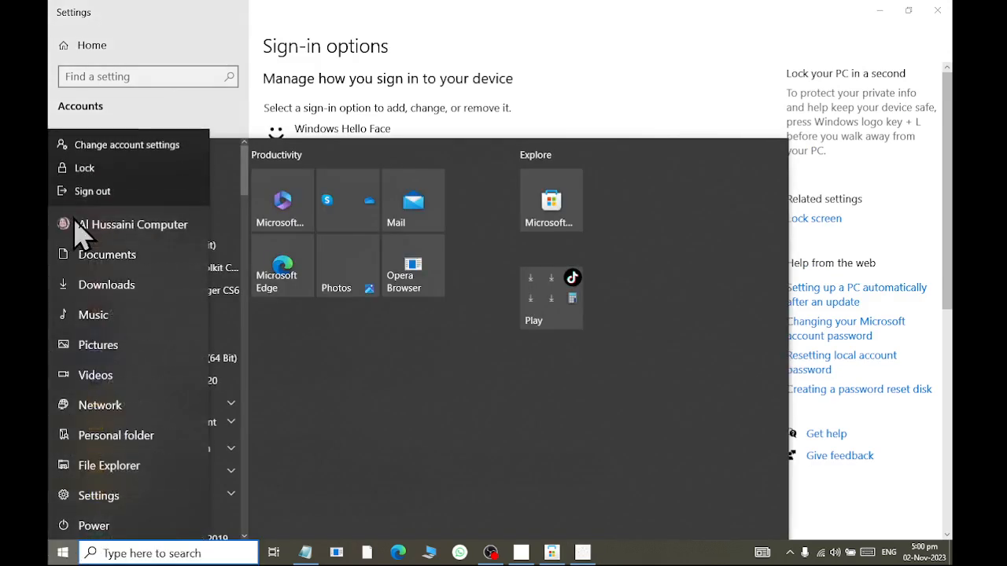
{"action": "left_click", "coordinate": [99, 180]}
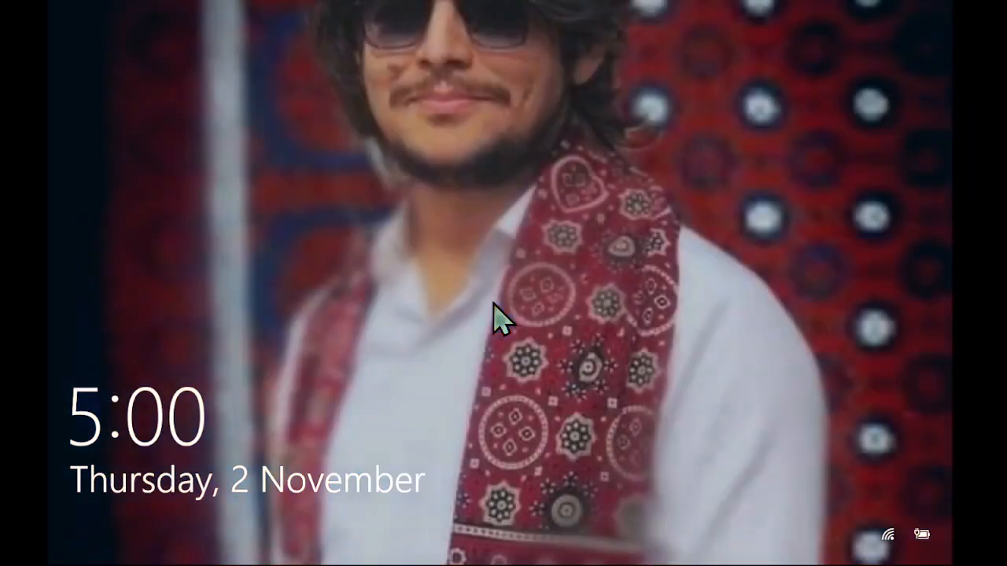
{"action": "left_click", "coordinate": [503, 304]}
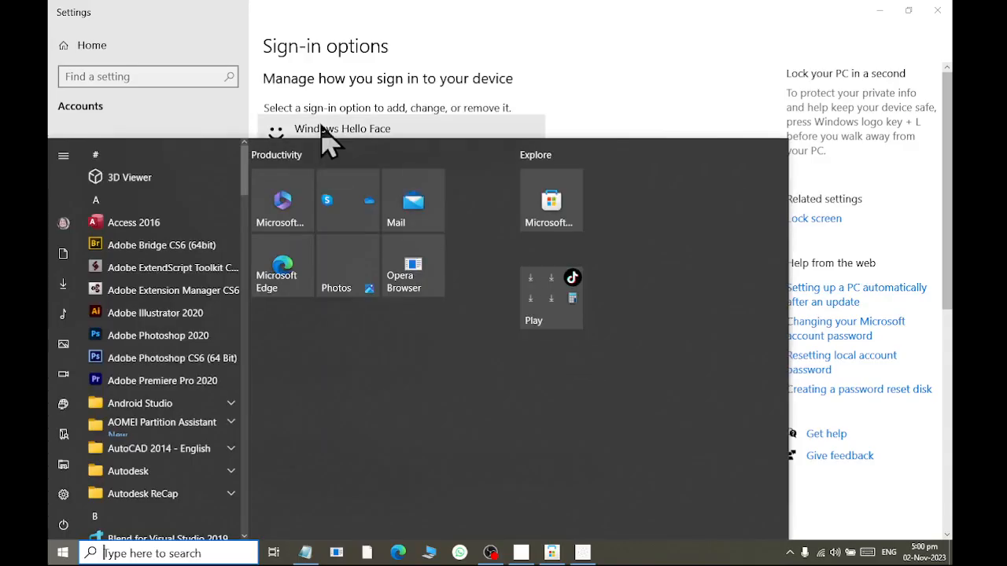
{"action": "left_click", "coordinate": [532, 45]}
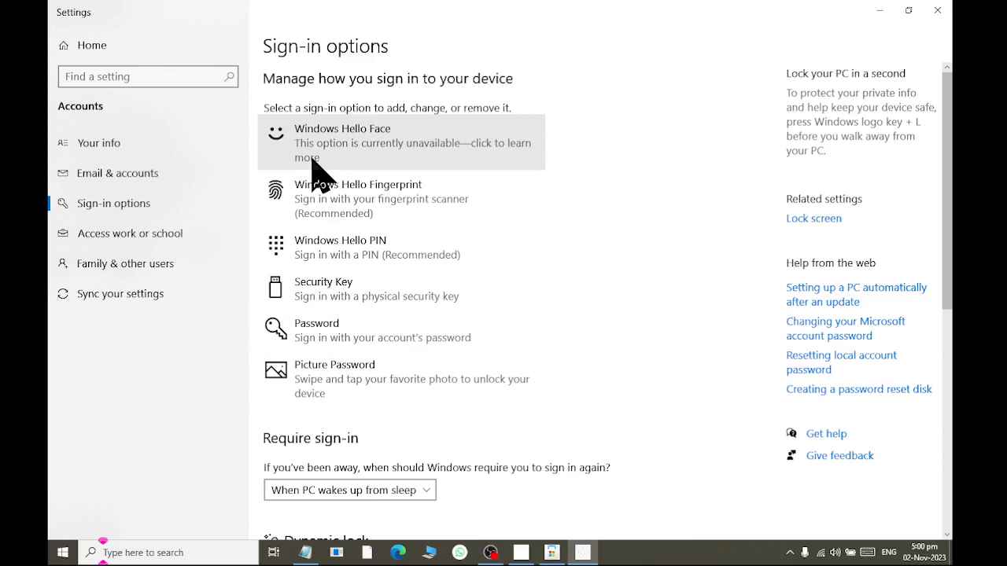
- Review the sign-in methods, expand Windows Hello Face, and open the setup for Windows Hello Fingerprint
{"action": "scroll", "coordinate": [456, 315], "scroll_direction": "down", "scroll_amount": 3}
{"action": "scroll", "coordinate": [457, 404], "scroll_direction": "up", "scroll_amount": 3}
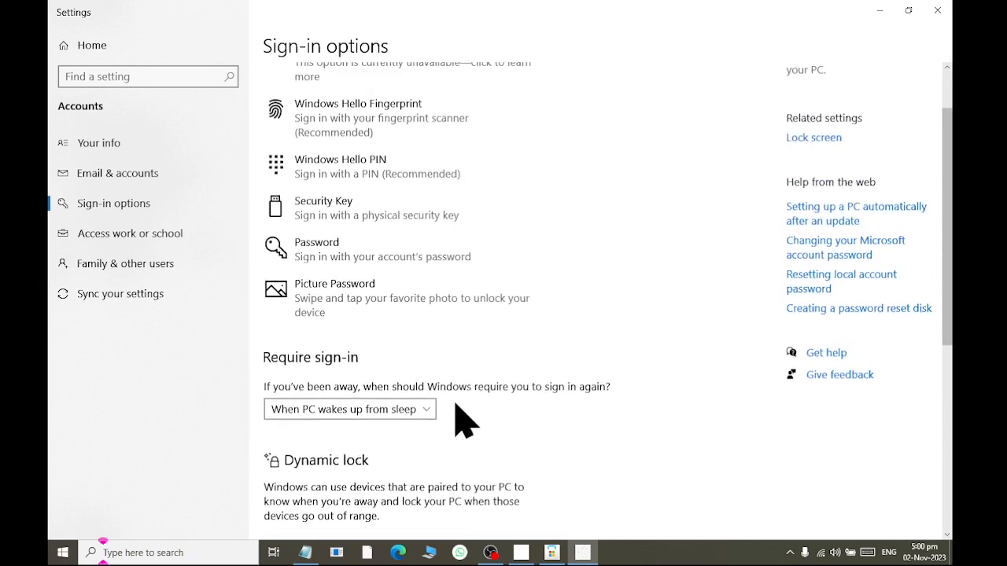
{"action": "left_click", "coordinate": [414, 153]}
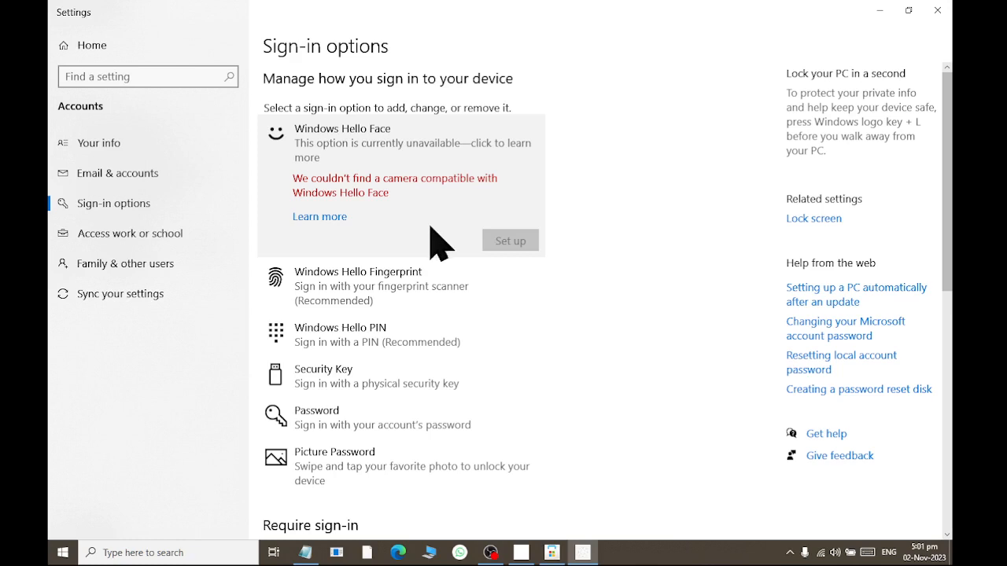
{"action": "left_click", "coordinate": [438, 272]}
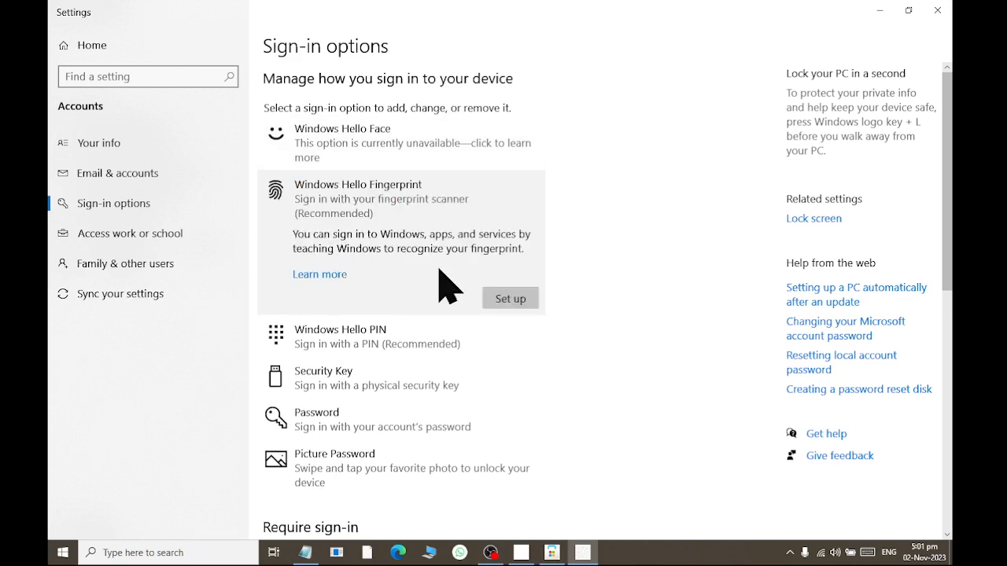
{"action": "left_click", "coordinate": [507, 299]}
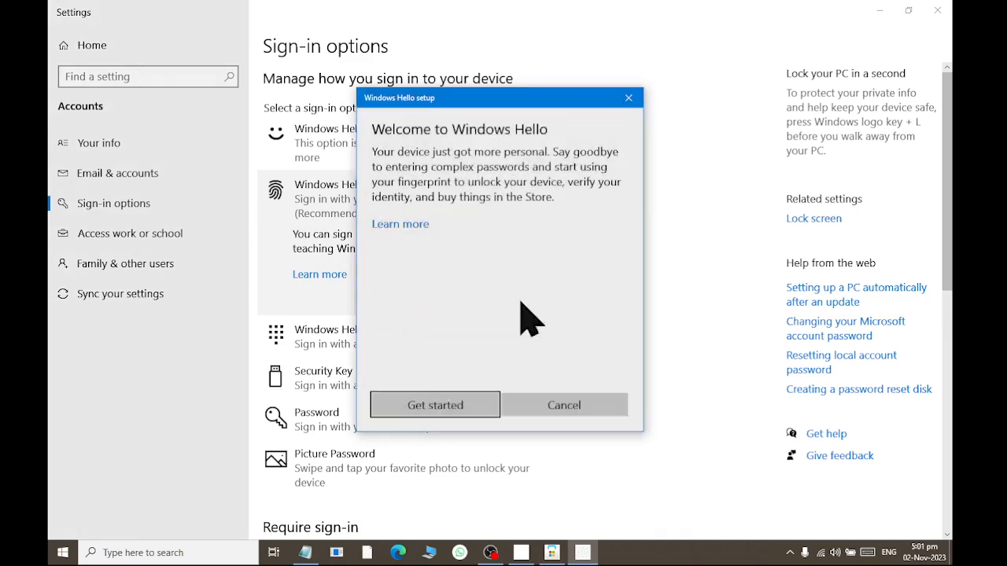
- Try the Windows Hello Fingerprint setup and cancel it, then start adding a Windows Hello PIN and cancel the password verification
{"action": "left_click", "coordinate": [460, 405]}
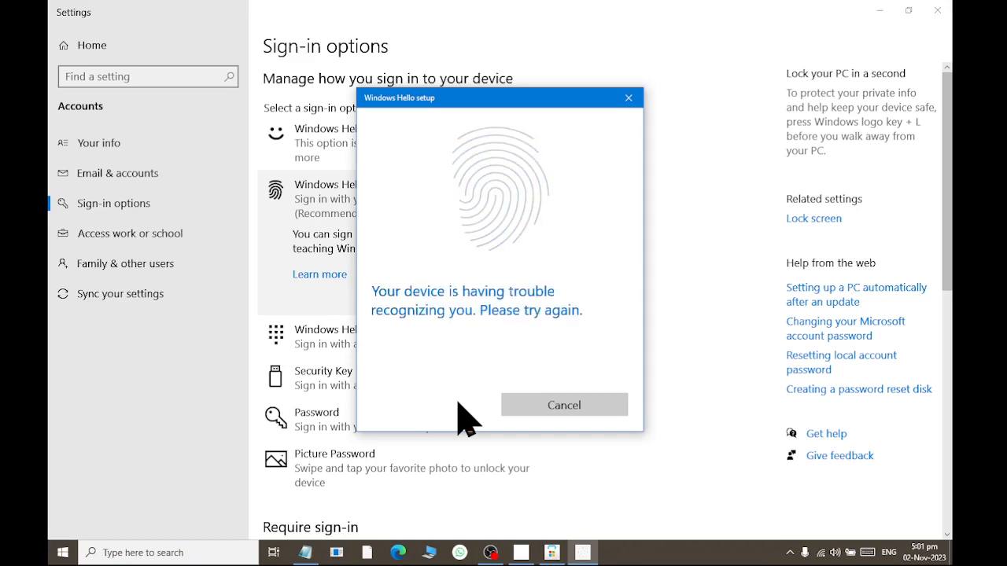
{"action": "left_click", "coordinate": [562, 407]}
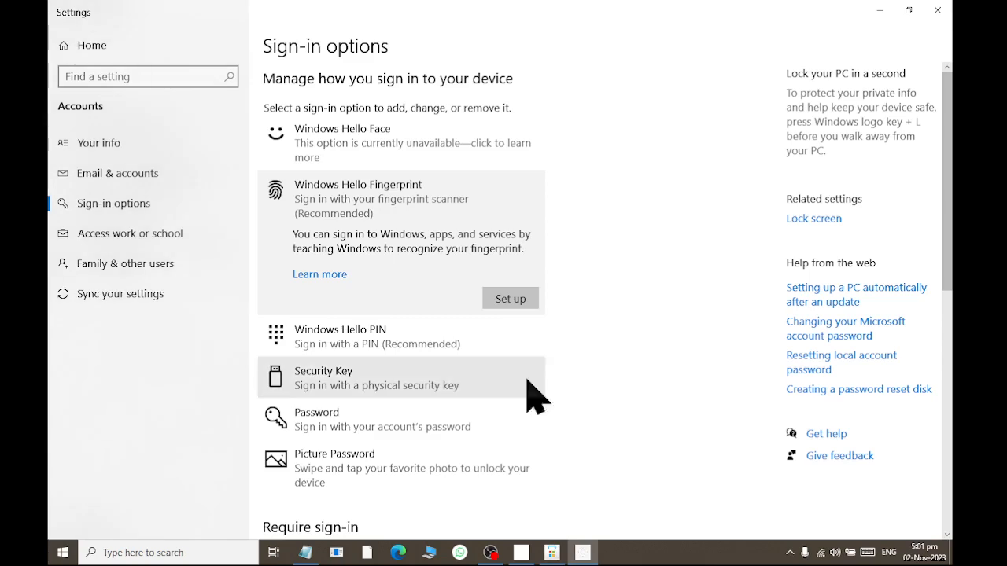
{"action": "left_click", "coordinate": [464, 354]}
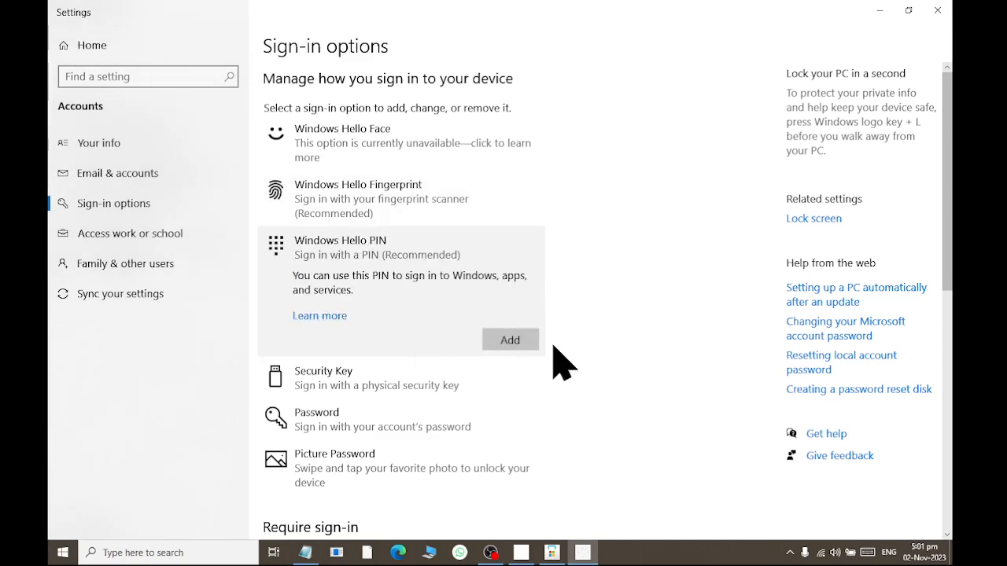
{"action": "left_click", "coordinate": [530, 349]}
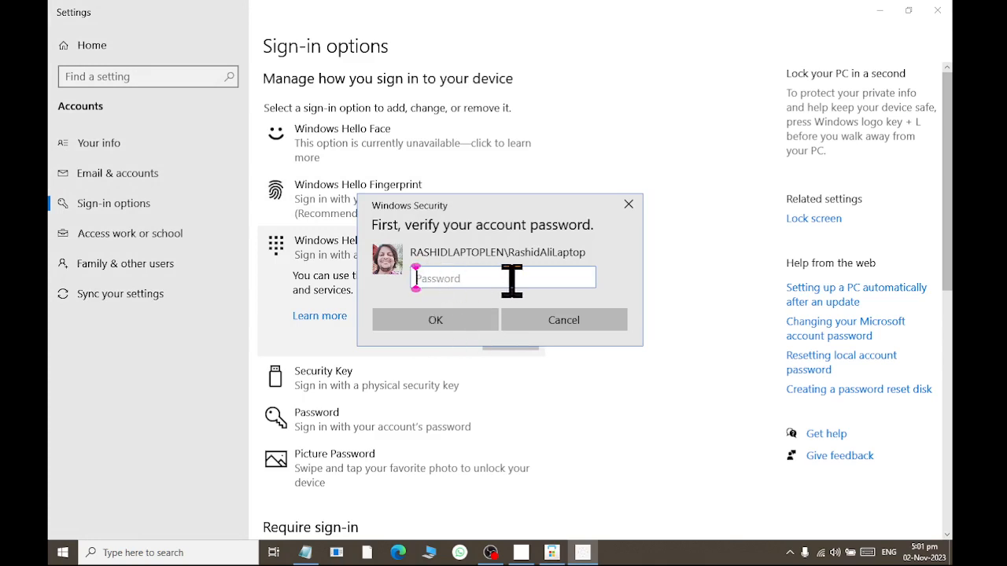
{"action": "left_click", "coordinate": [548, 322]}
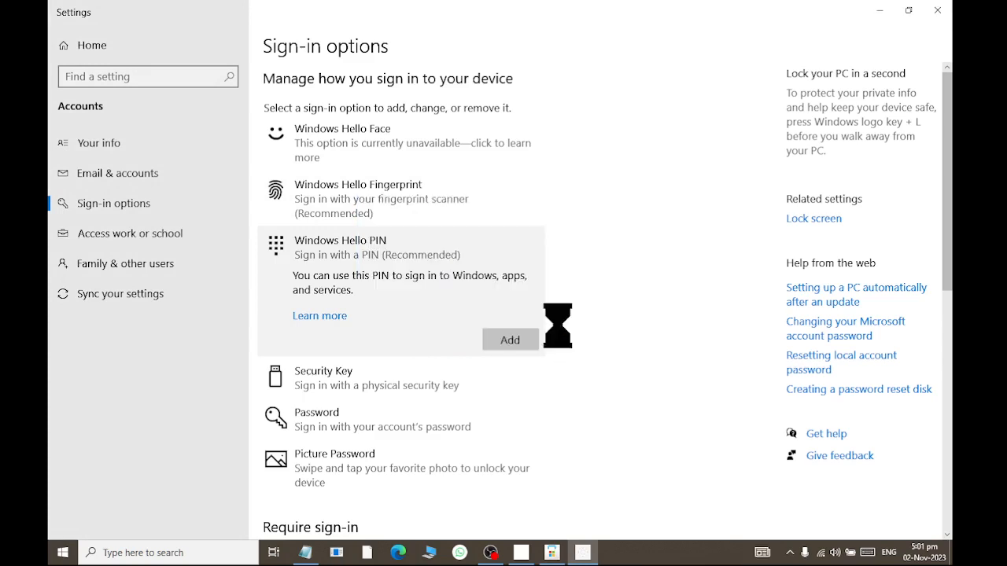
- Expand the Security Key, Password and Picture Password sign-in options to review them, ending on the Password option
{"action": "left_click", "coordinate": [382, 396]}
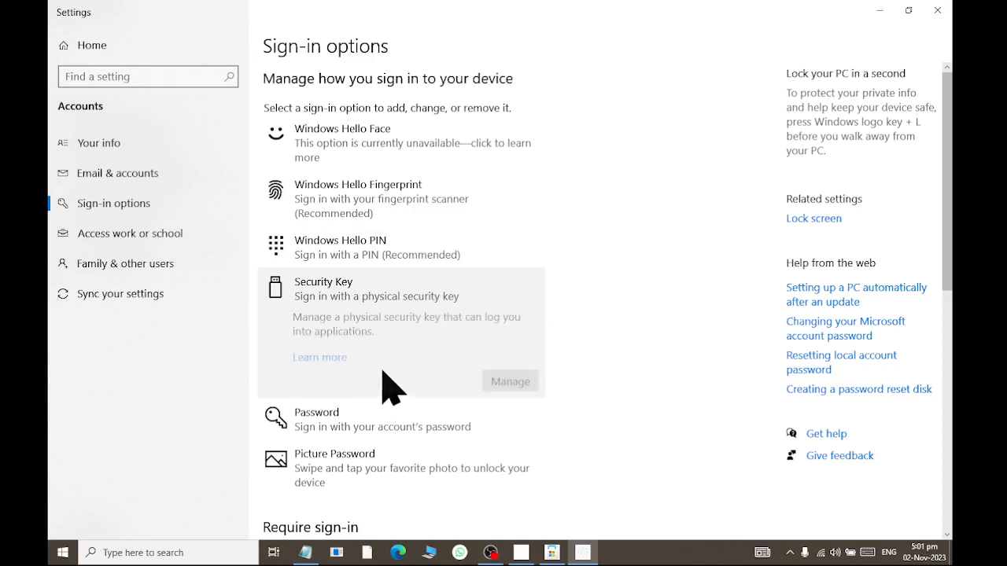
{"action": "left_click", "coordinate": [477, 417]}
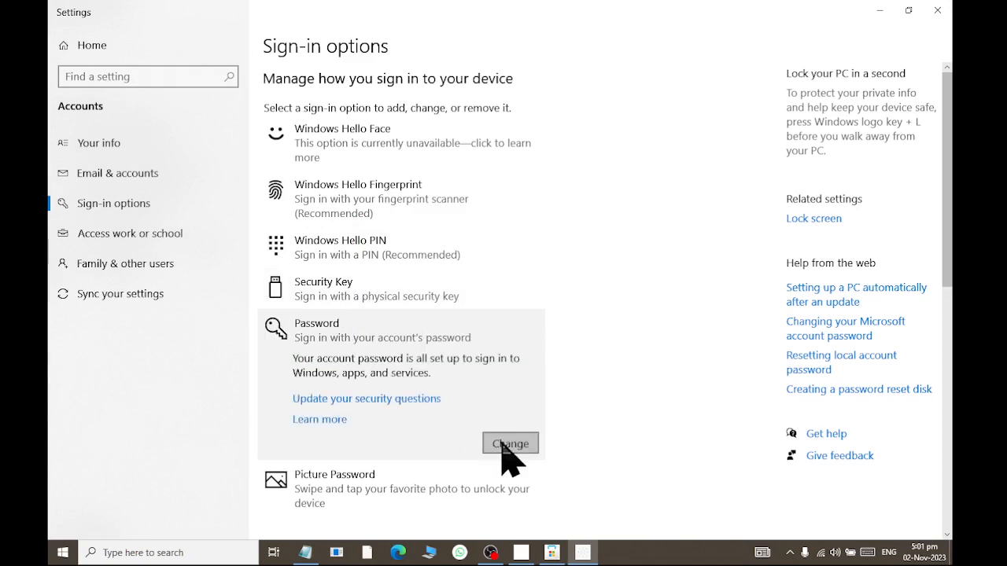
{"action": "left_click", "coordinate": [428, 481]}
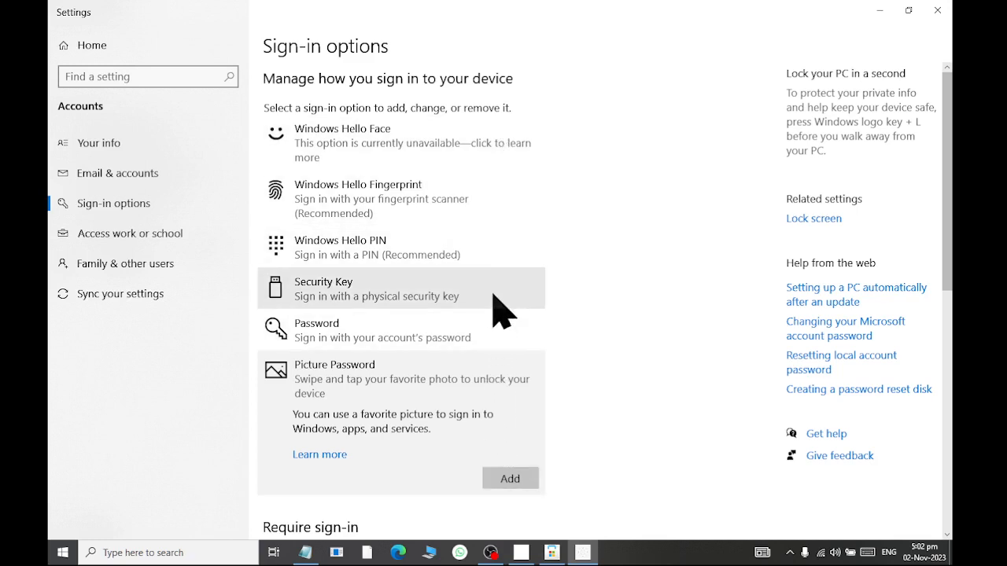
{"action": "left_click", "coordinate": [479, 338]}
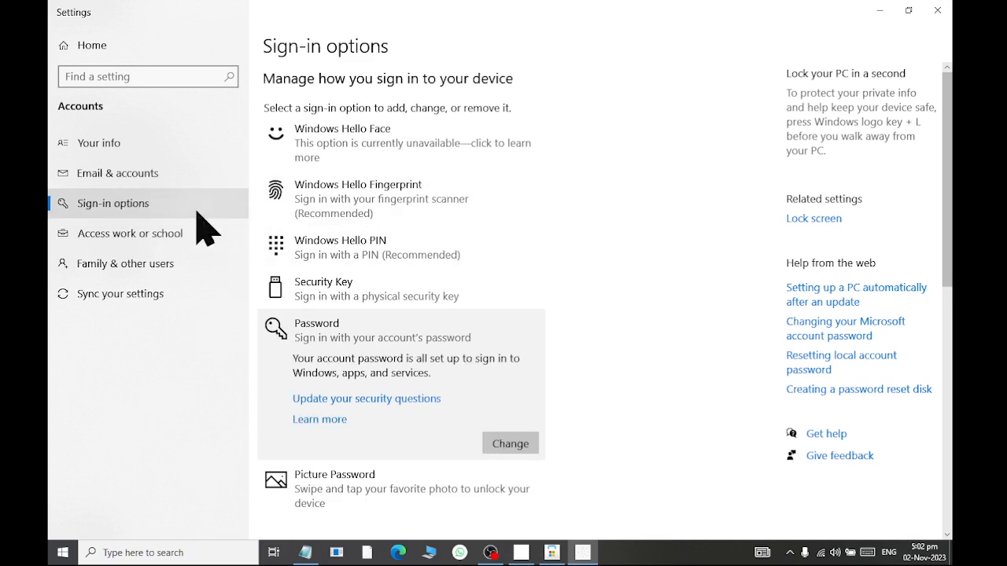
- Open Access work or school, review the setup for connecting a work or school account, and close it without connecting
{"action": "left_click", "coordinate": [185, 239]}
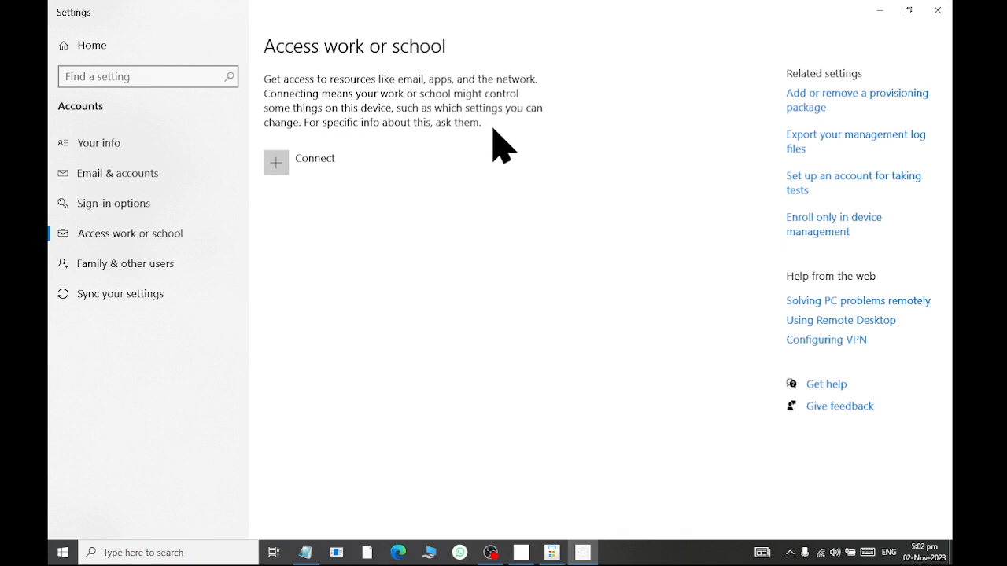
{"action": "left_click", "coordinate": [293, 165]}
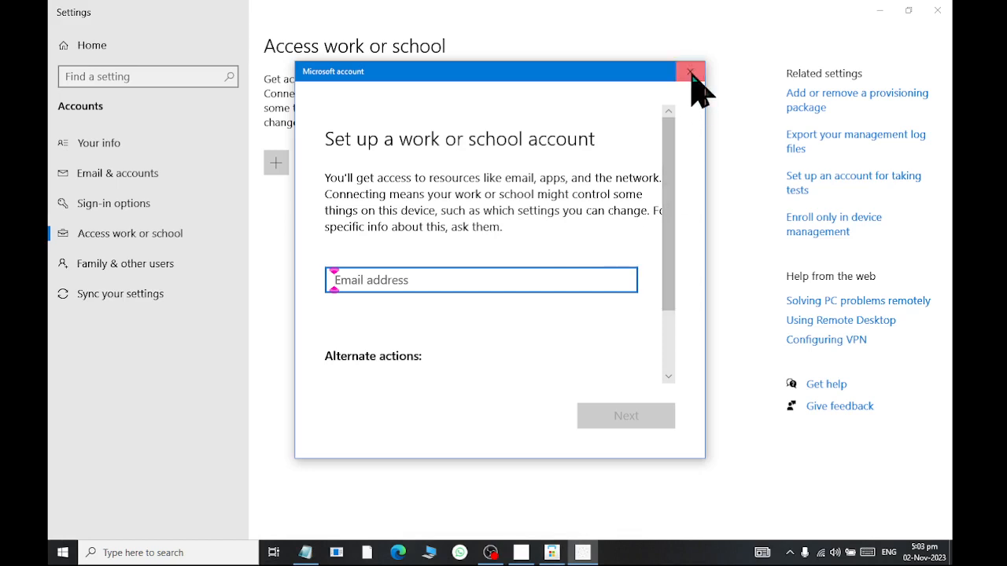
{"action": "left_click", "coordinate": [690, 71]}
- Open Family & other users and start adding a family member
{"action": "left_click", "coordinate": [161, 275]}
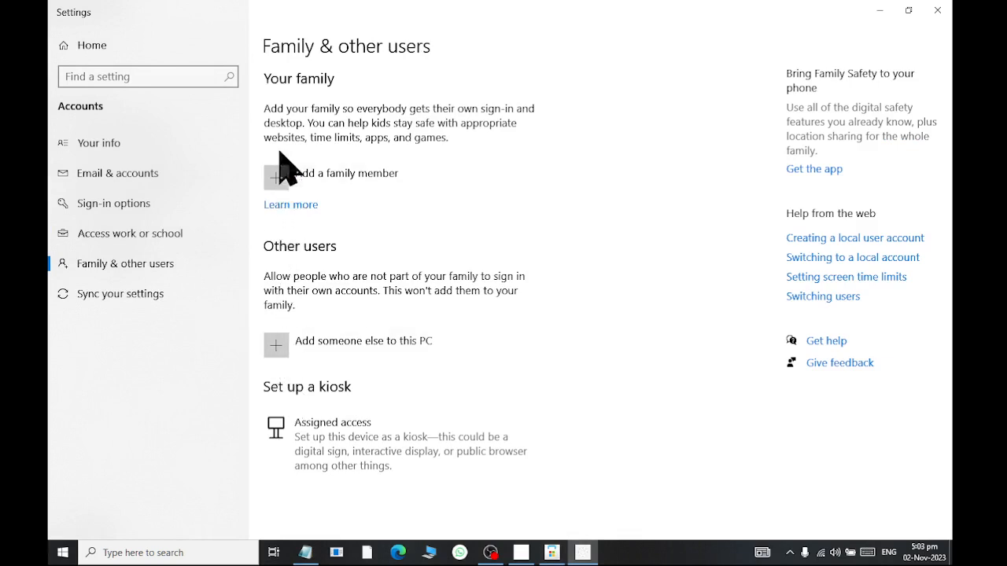
{"action": "left_click", "coordinate": [272, 181]}
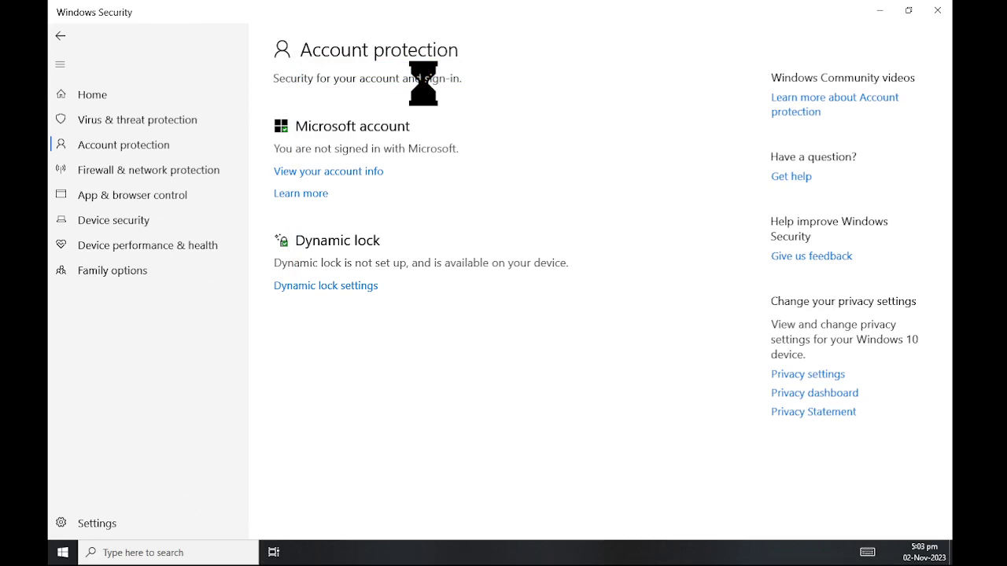
- Review Family options in Windows Security, open the family settings web page in Edge, and return to Account protection
{"action": "left_click", "coordinate": [194, 275]}
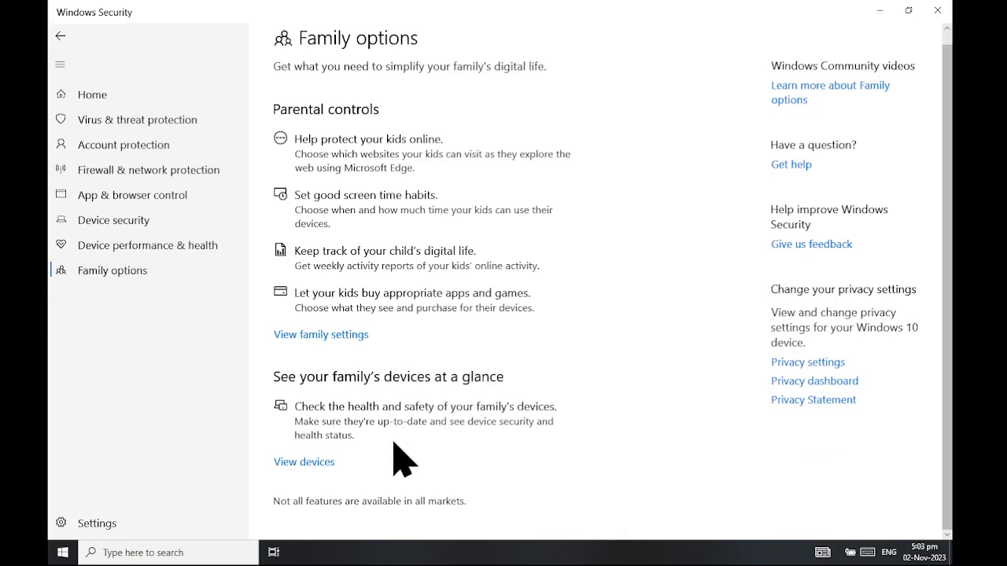
{"action": "left_click", "coordinate": [354, 336]}
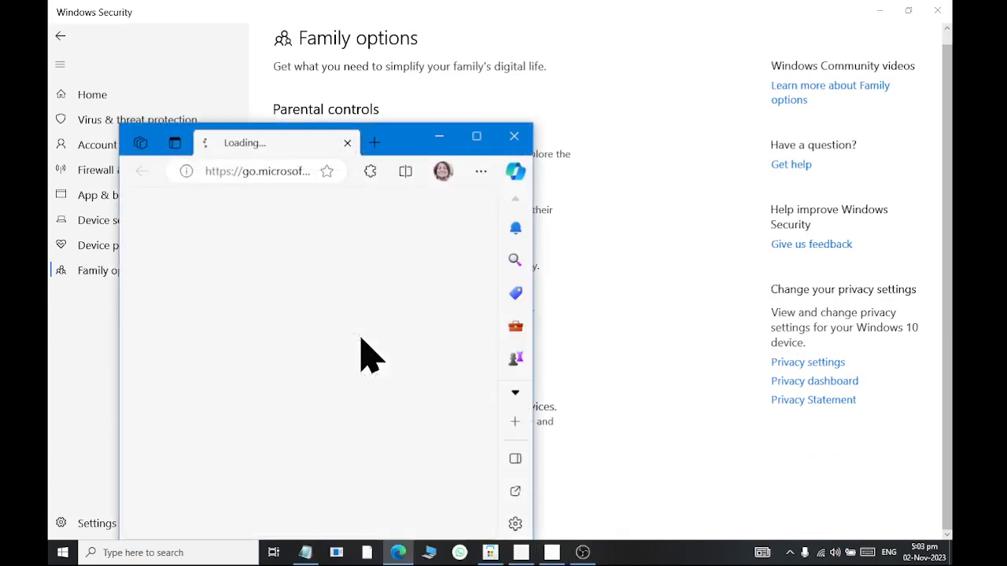
{"action": "left_click", "coordinate": [477, 134]}
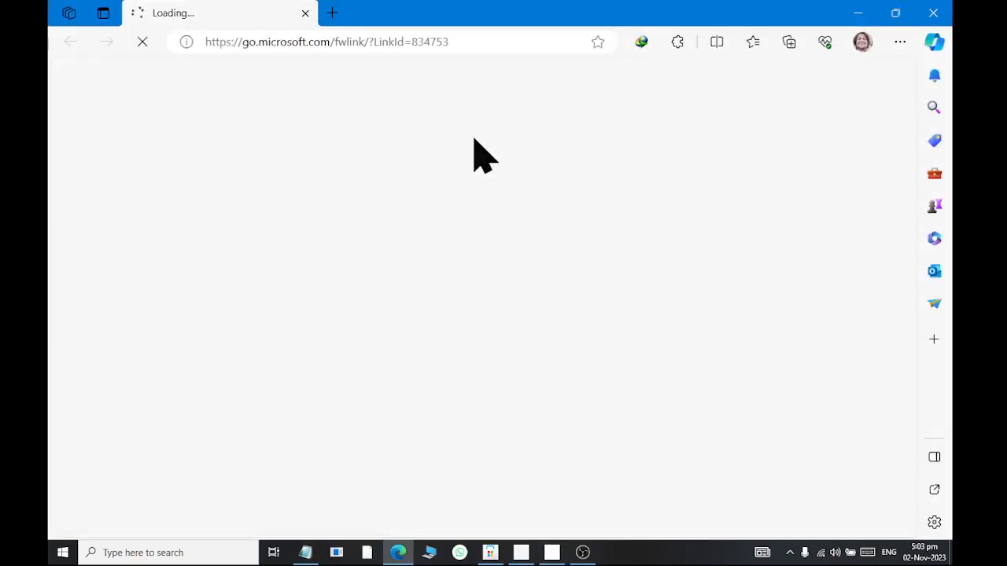
{"action": "right_click", "coordinate": [456, 21]}
{"action": "left_click", "coordinate": [465, 67]}
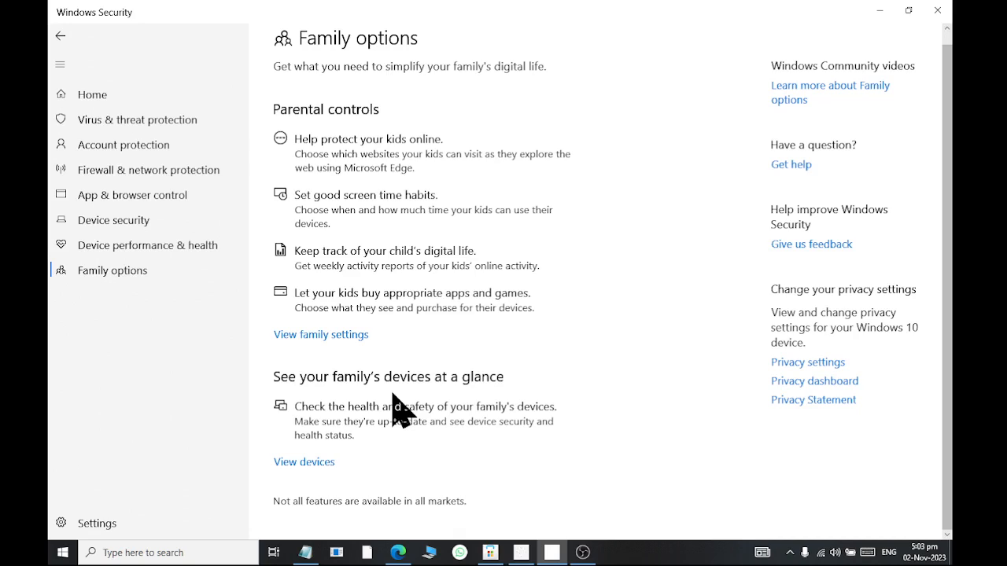
{"action": "left_click", "coordinate": [59, 35]}
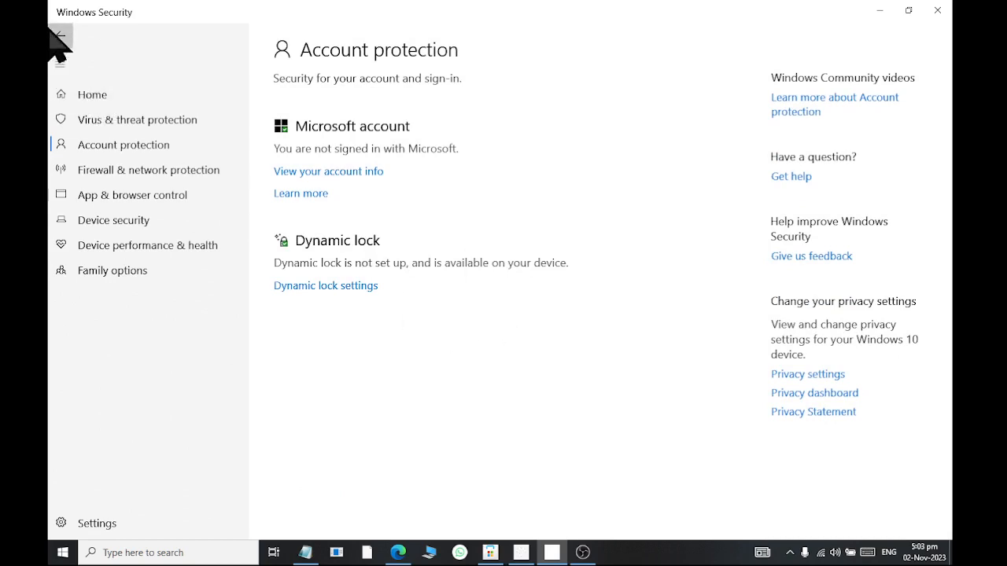
{"action": "left_click", "coordinate": [59, 36]}
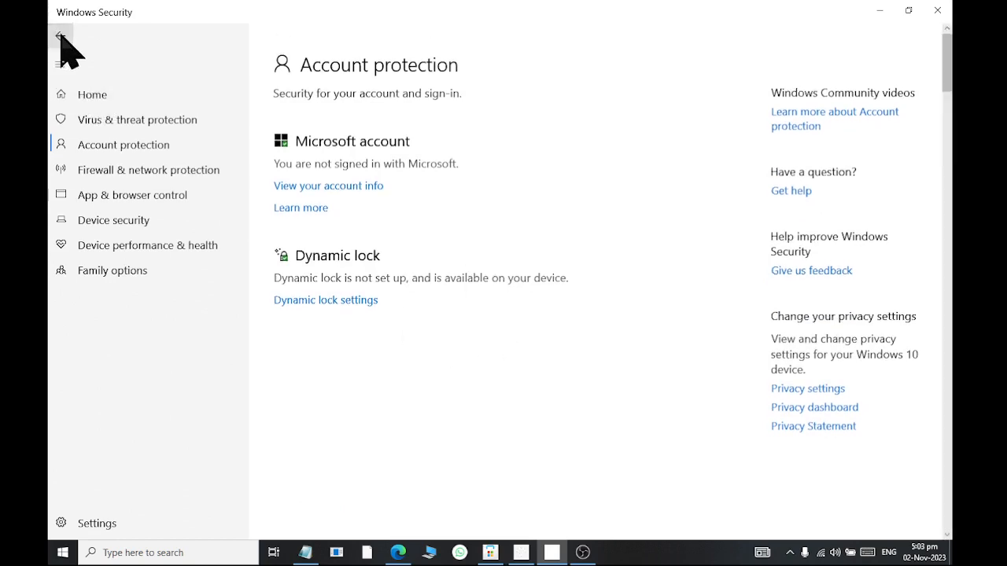
- Open Firewall & network protection, review the Public network firewall settings, and return to the network overview
{"action": "left_click", "coordinate": [104, 180]}
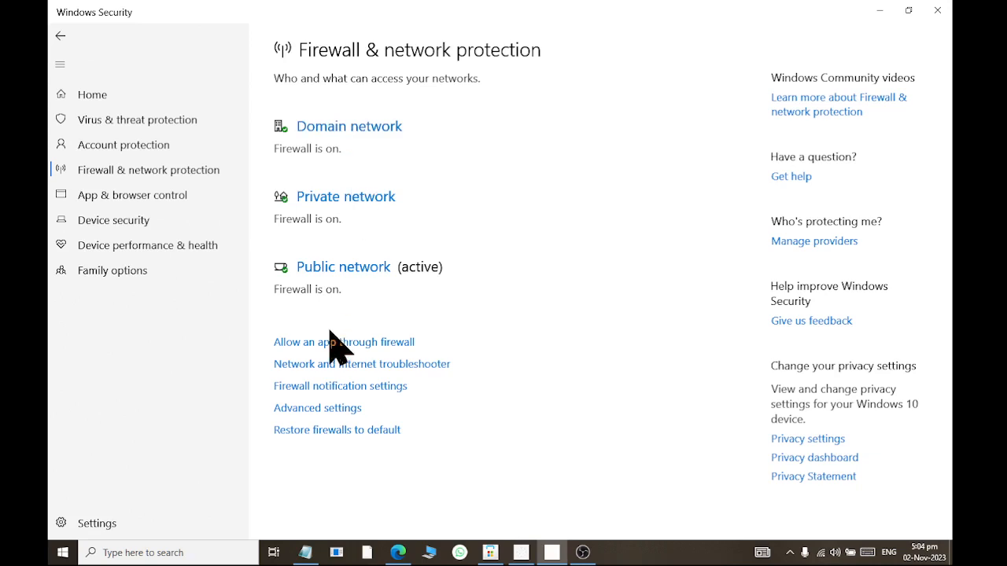
{"action": "left_click", "coordinate": [376, 270]}
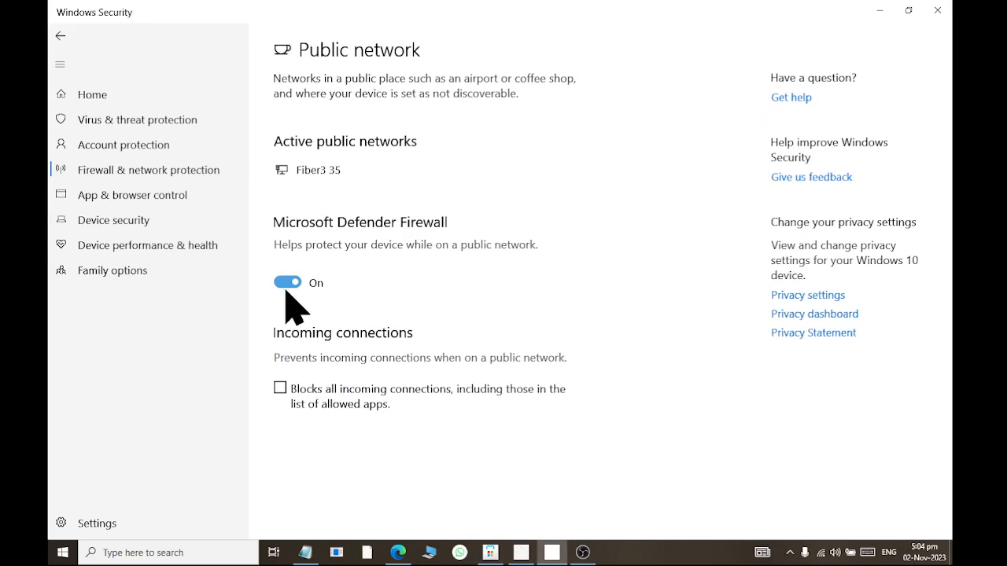
{"action": "left_click", "coordinate": [60, 37]}
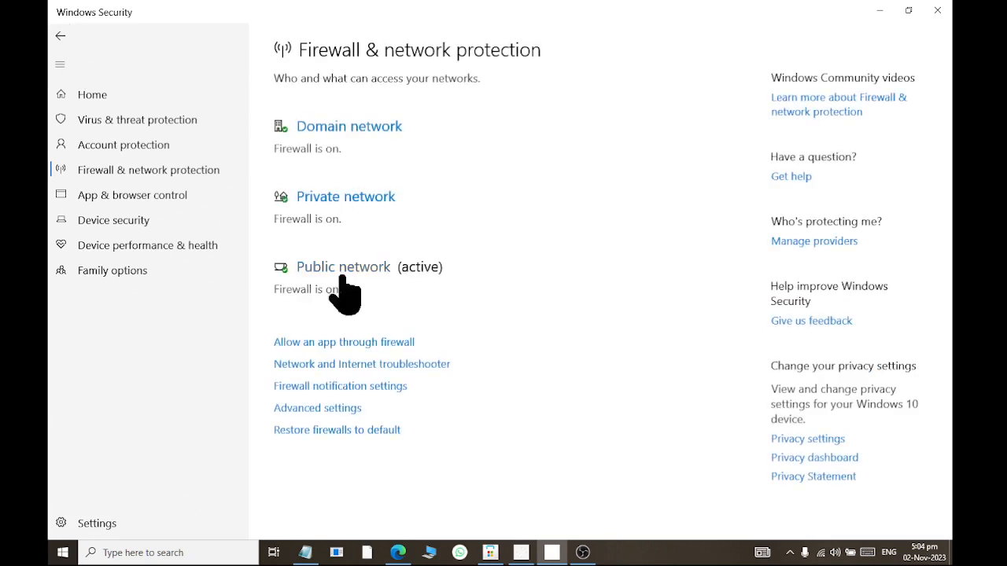
- Open App & browser control and examine its reputation-based protection, isolated browsing and exploit protection sections
{"action": "left_click", "coordinate": [187, 197]}
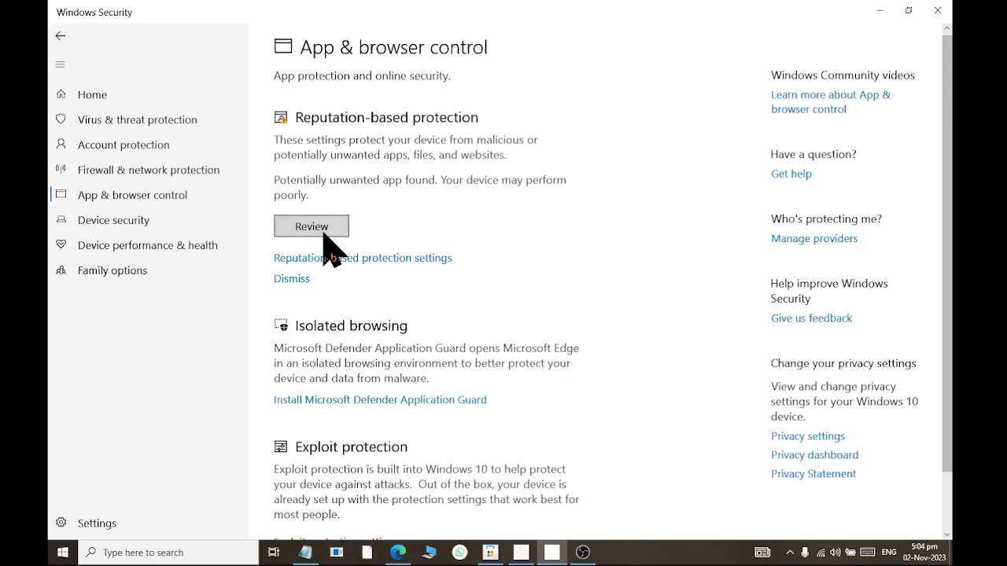
{"action": "scroll", "coordinate": [401, 335], "scroll_direction": "down", "scroll_amount": 2}
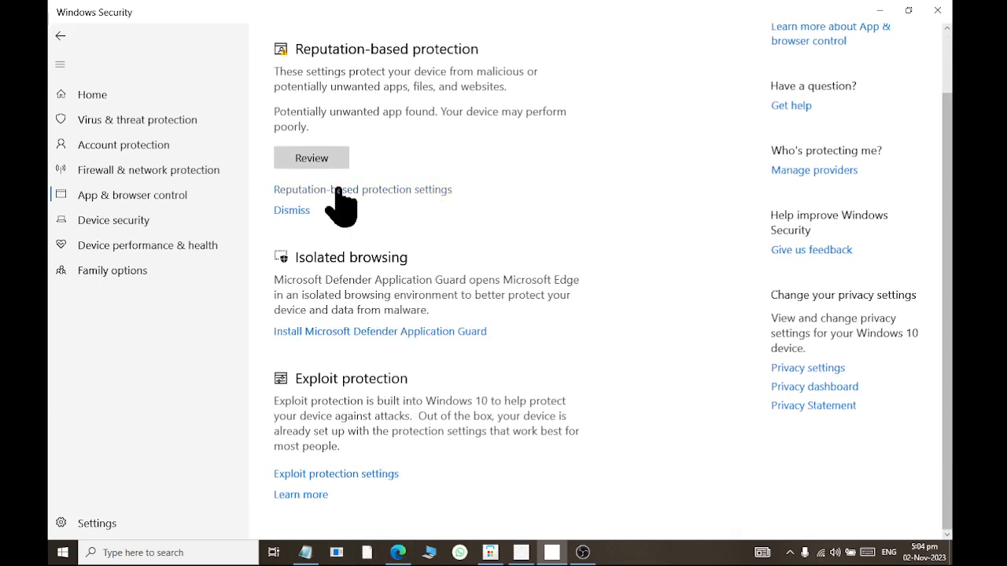
{"action": "scroll", "coordinate": [322, 167], "scroll_direction": "up", "scroll_amount": 2}
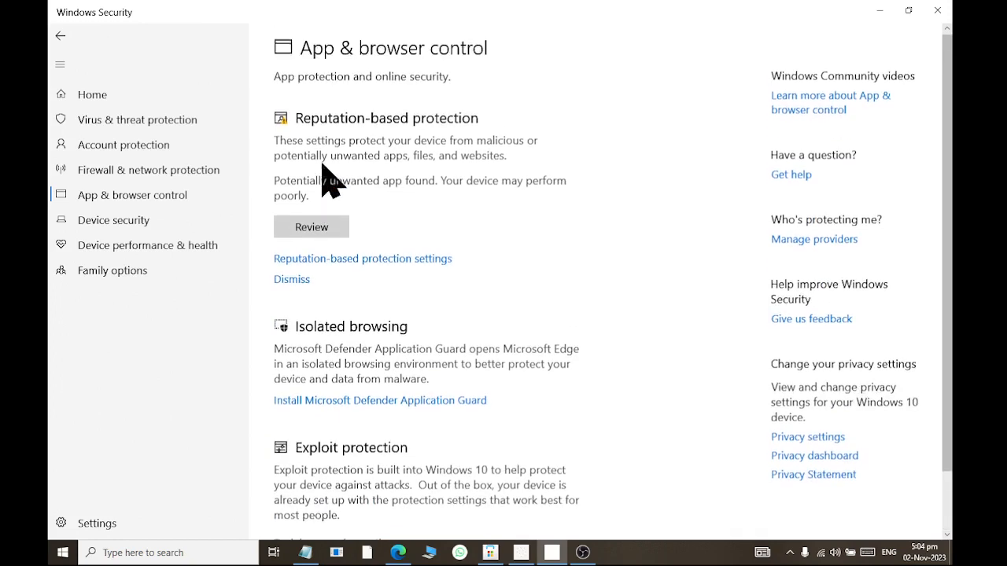
- Review the potentially unwanted apps found under reputation-based protection in the list of blocked items in Protection history
{"action": "left_click", "coordinate": [324, 229]}
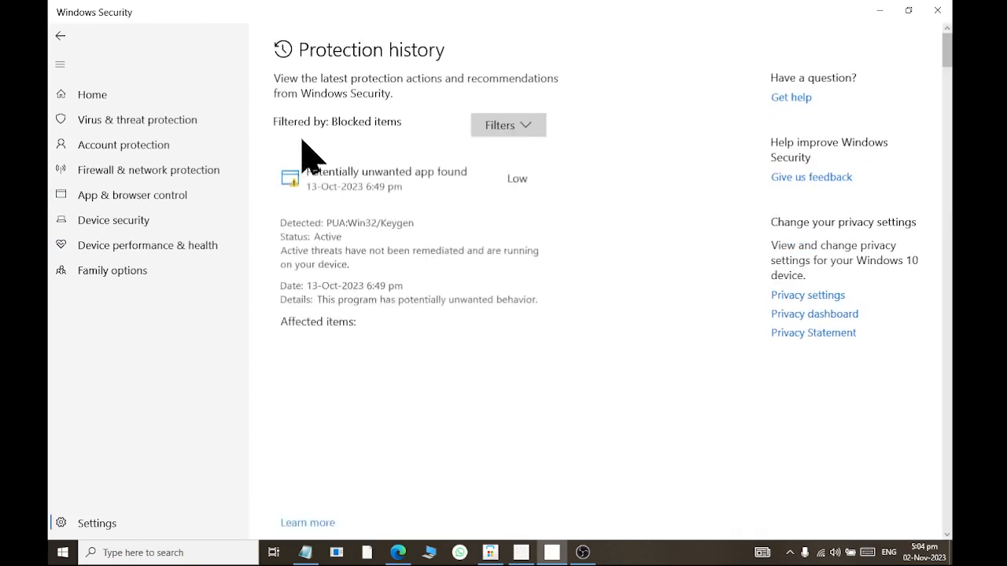
{"action": "scroll", "coordinate": [532, 364], "scroll_direction": "down", "scroll_amount": 4}
{"action": "scroll", "coordinate": [540, 393], "scroll_direction": "down", "scroll_amount": 3}
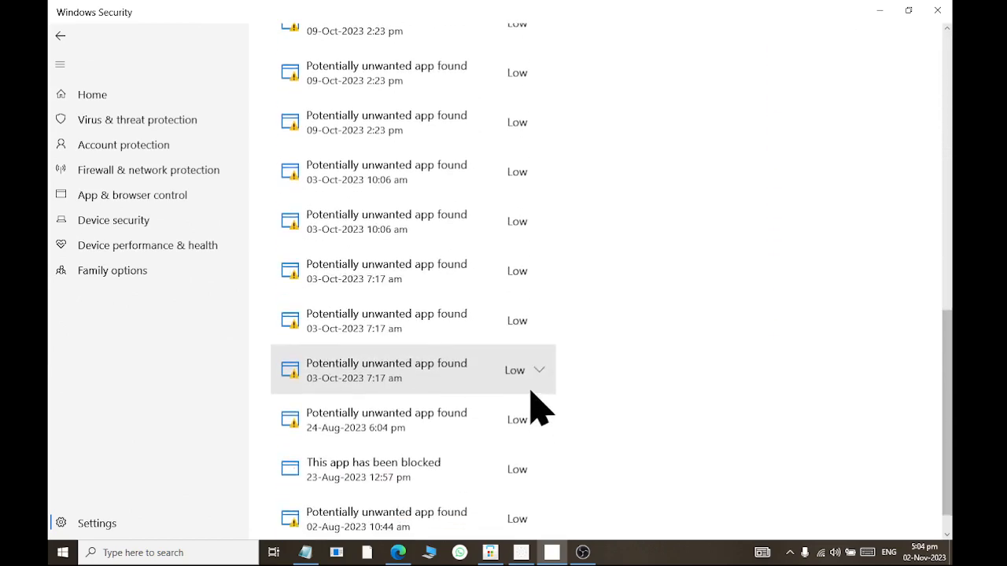
{"action": "scroll", "coordinate": [511, 409], "scroll_direction": "up", "scroll_amount": 5}
{"action": "scroll", "coordinate": [496, 315], "scroll_direction": "up", "scroll_amount": 2}
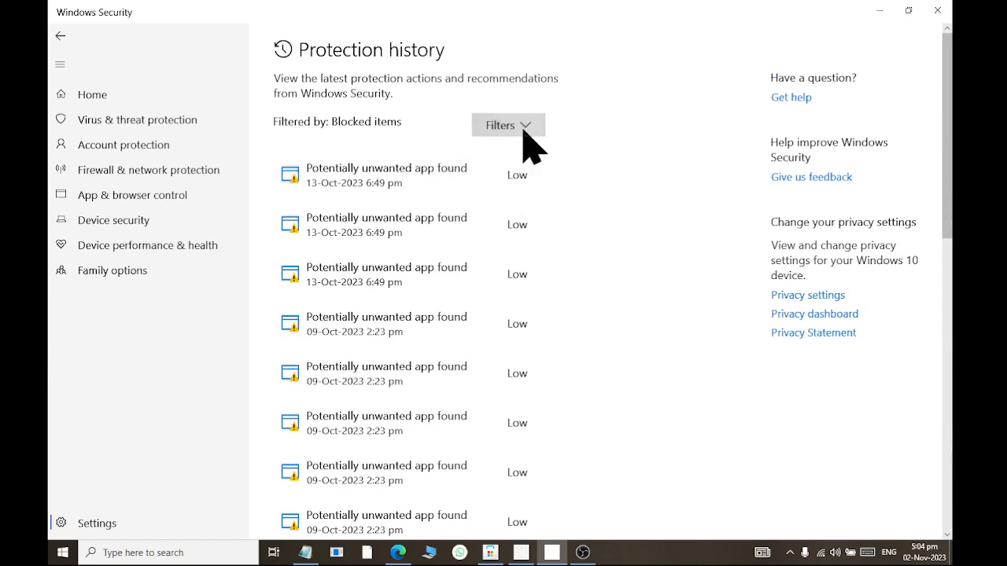
- Add Quarantined Items to the protection history filter, show all recent items, and view the Blocked actions filter choices
{"action": "left_click", "coordinate": [522, 127]}
{"action": "left_click", "coordinate": [516, 204]}
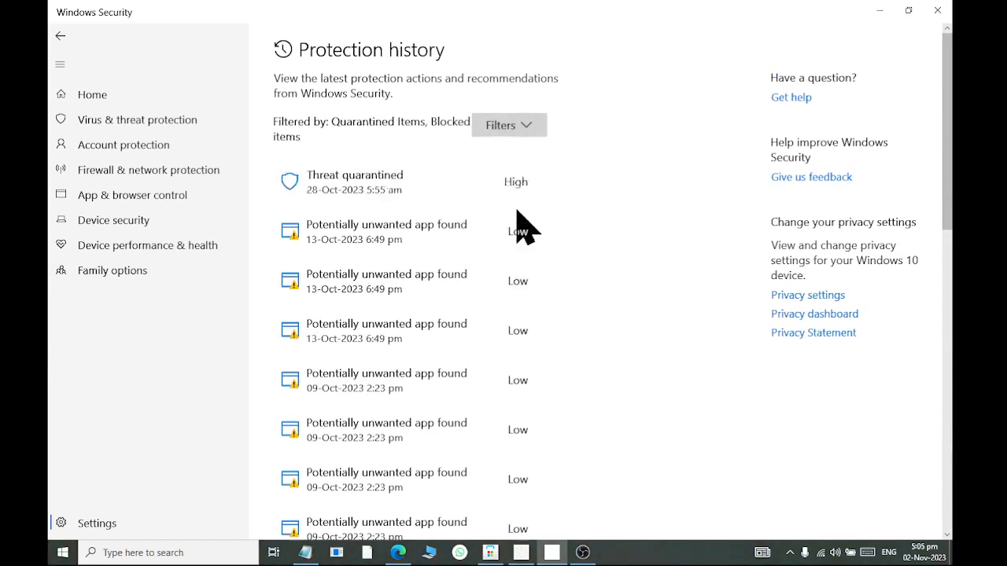
{"action": "left_click", "coordinate": [523, 127]}
{"action": "left_click", "coordinate": [516, 180]}
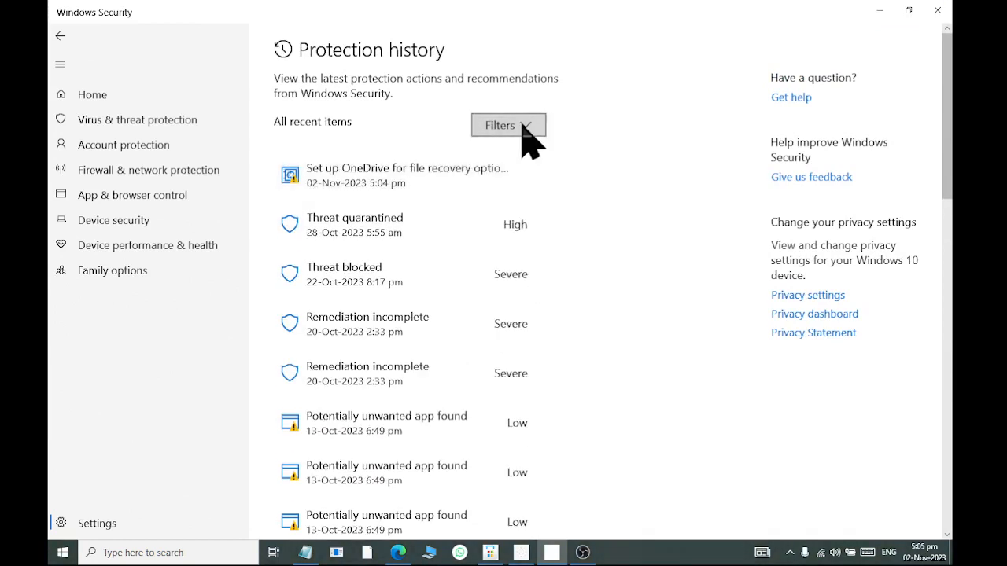
{"action": "left_click", "coordinate": [522, 127]}
{"action": "mouse_move", "coordinate": [511, 255]}
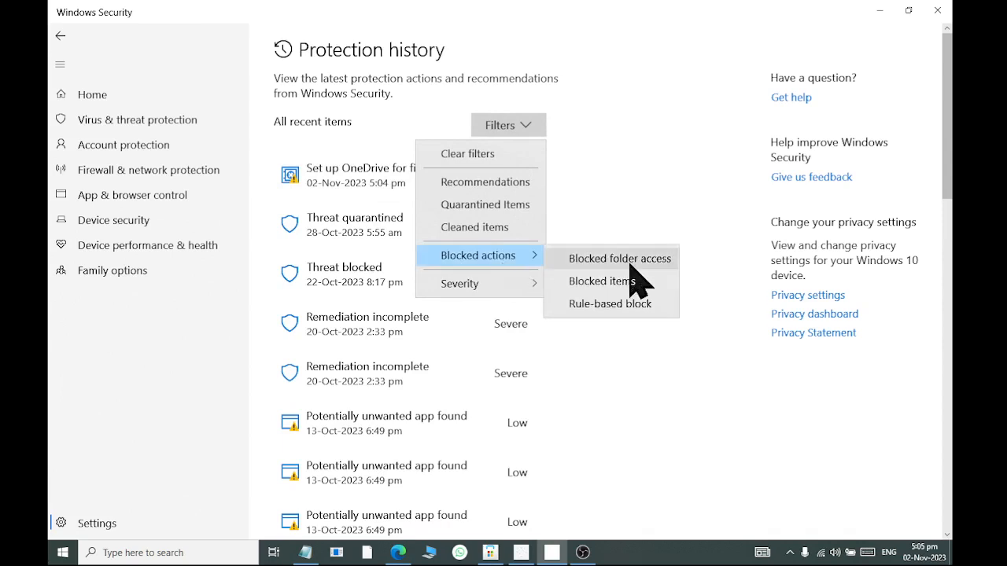
{"action": "left_click", "coordinate": [699, 425]}
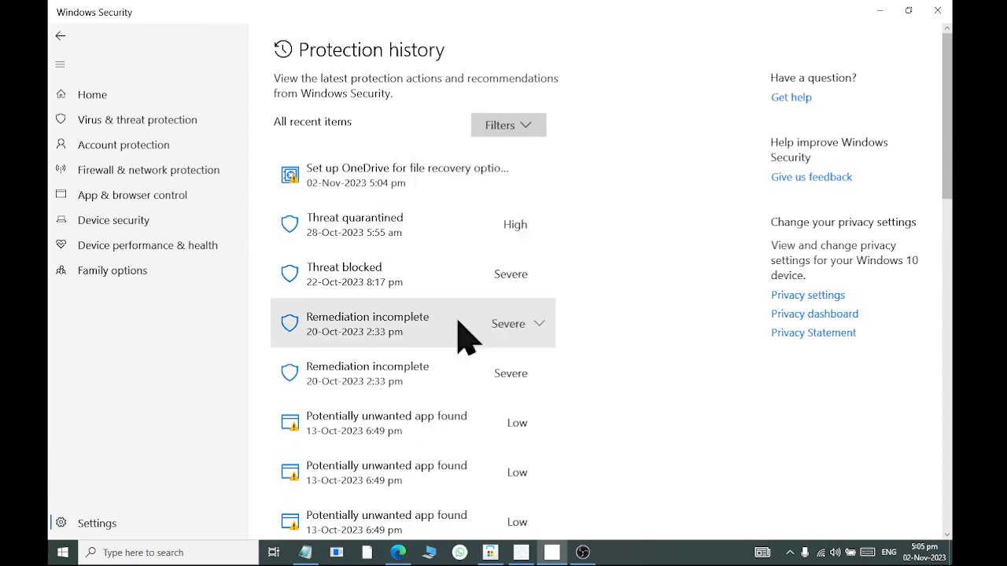
- Open Device security, view the security processor details, and return to the Device security overview
{"action": "left_click", "coordinate": [157, 228]}
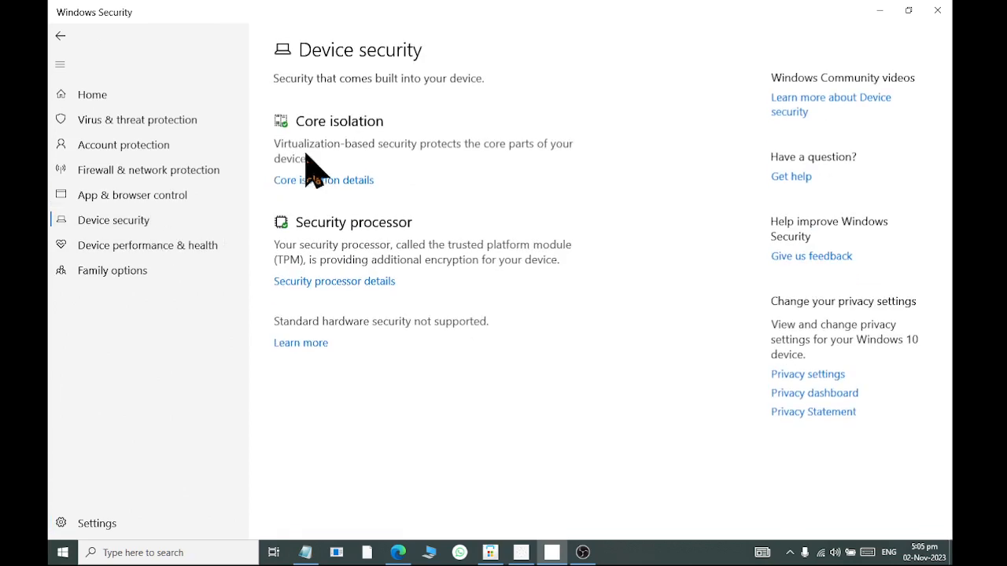
{"action": "left_click", "coordinate": [334, 288]}
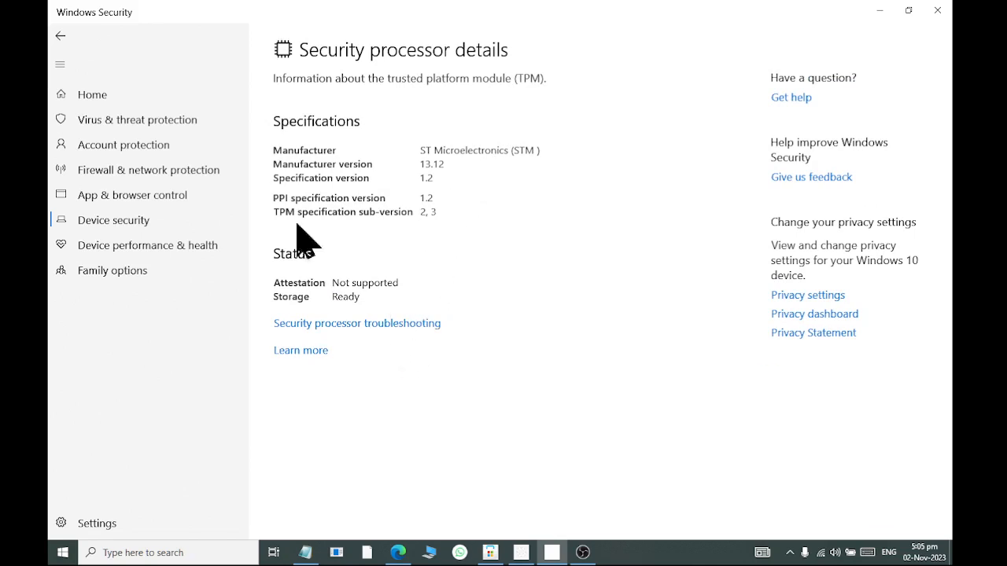
{"action": "left_click", "coordinate": [61, 36]}
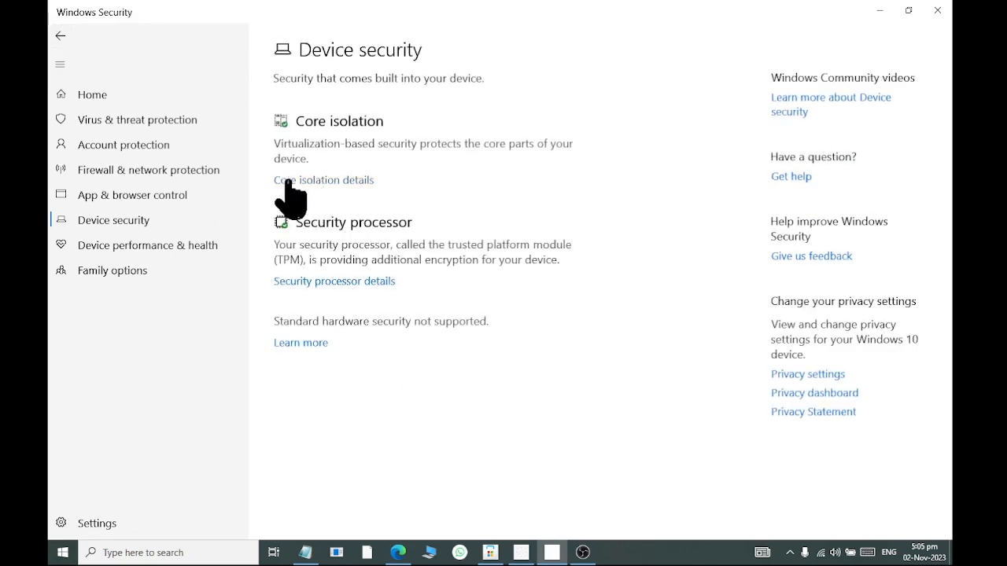
- Open the Core isolation details to view the Memory integrity setting, and return to the Device security overview
{"action": "left_click", "coordinate": [319, 181]}
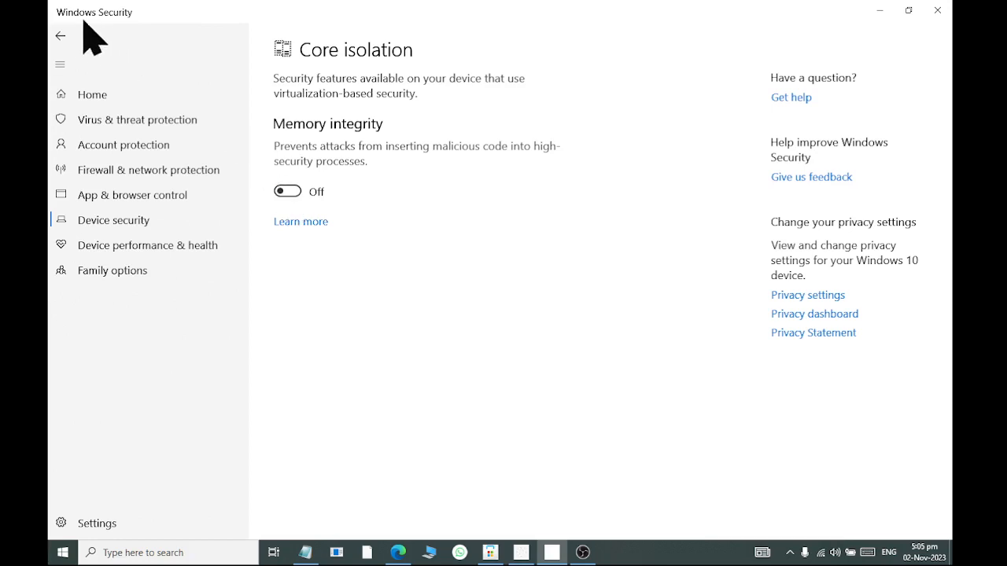
{"action": "left_click", "coordinate": [62, 34]}
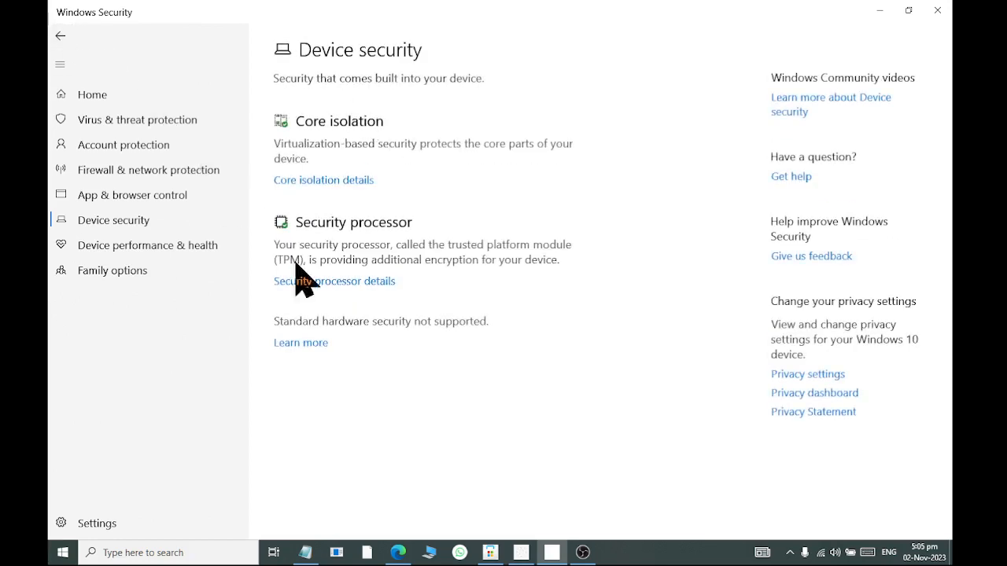
- Revisit the security pages from Family options up through Account protection to Virus & threat protection, ending on Firewall & network protection
{"action": "left_click", "coordinate": [193, 275]}
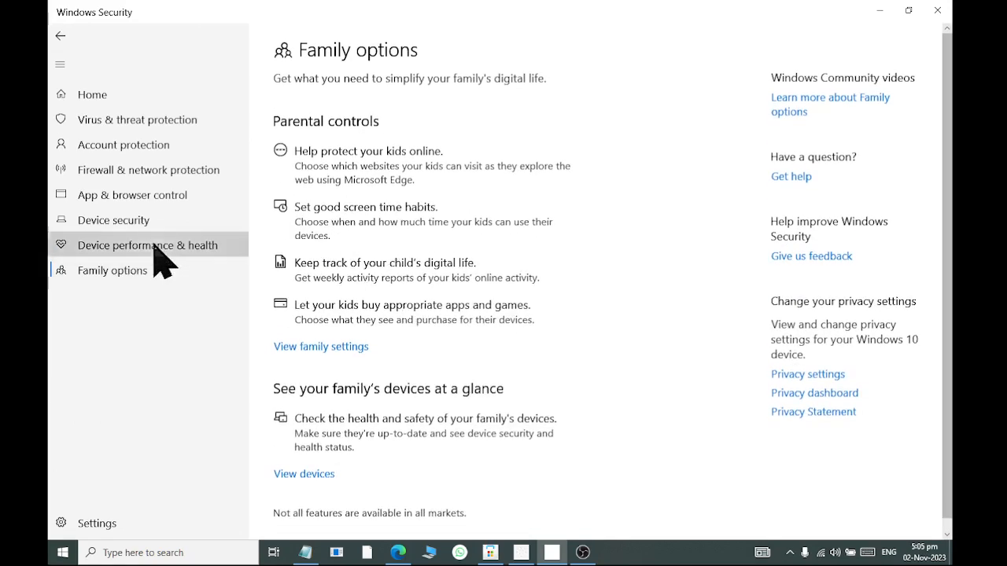
{"action": "left_click", "coordinate": [155, 245]}
{"action": "left_click", "coordinate": [154, 220]}
{"action": "left_click", "coordinate": [161, 196]}
{"action": "left_click", "coordinate": [165, 144]}
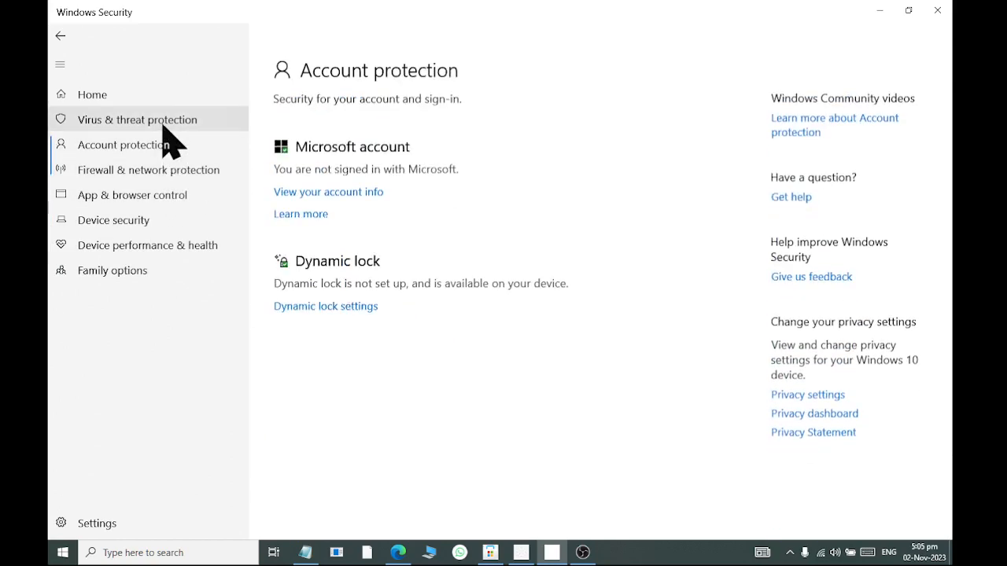
{"action": "left_click", "coordinate": [161, 124]}
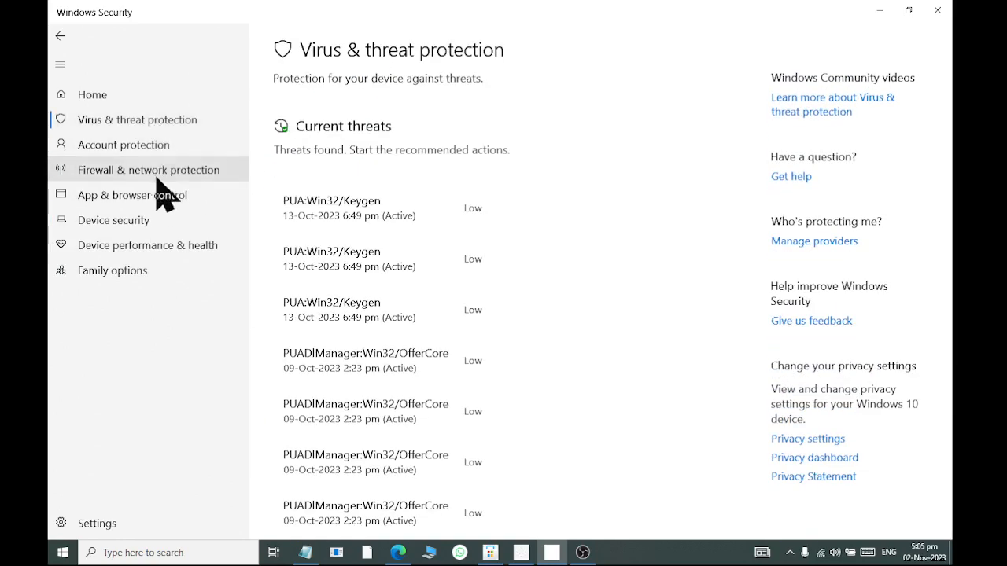
{"action": "left_click", "coordinate": [156, 176]}
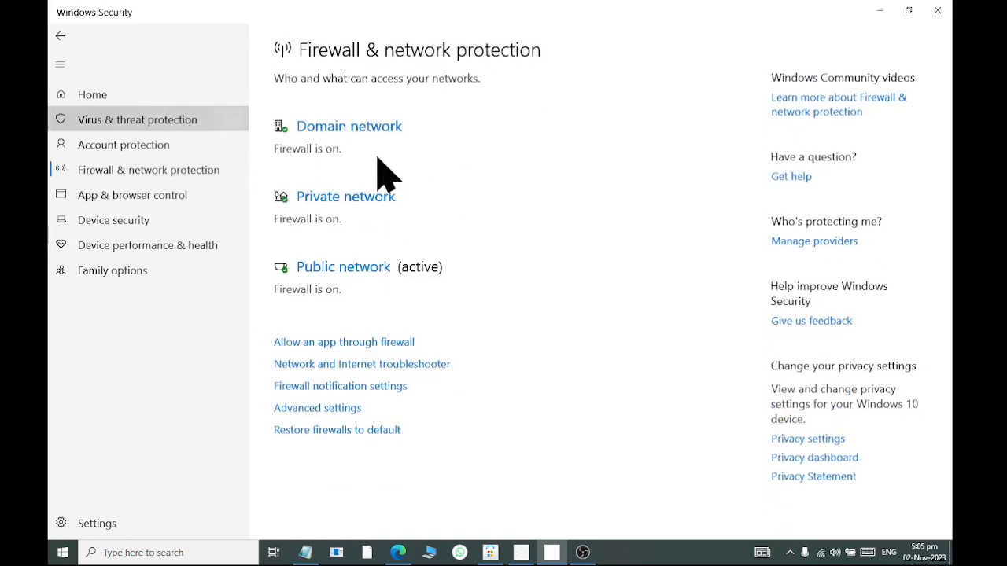
- Review the current threats under Virus & threat protection and expand the action options of the first PUADlManager:Win32/OfferCore threat
{"action": "scroll", "coordinate": [401, 472], "scroll_direction": "down", "scroll_amount": 10}
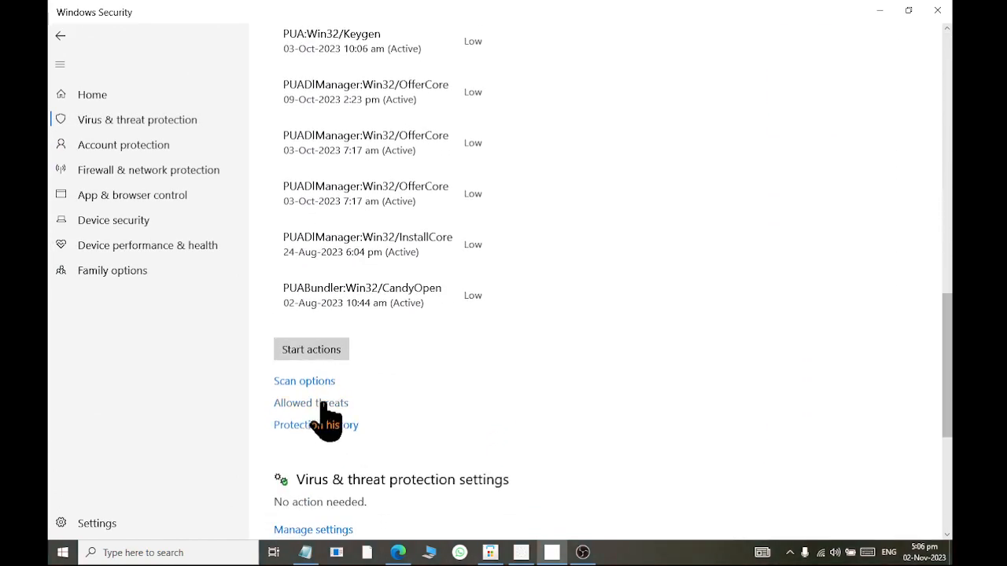
{"action": "scroll", "coordinate": [317, 397], "scroll_direction": "down", "scroll_amount": 3}
{"action": "scroll", "coordinate": [476, 218], "scroll_direction": "up", "scroll_amount": 5}
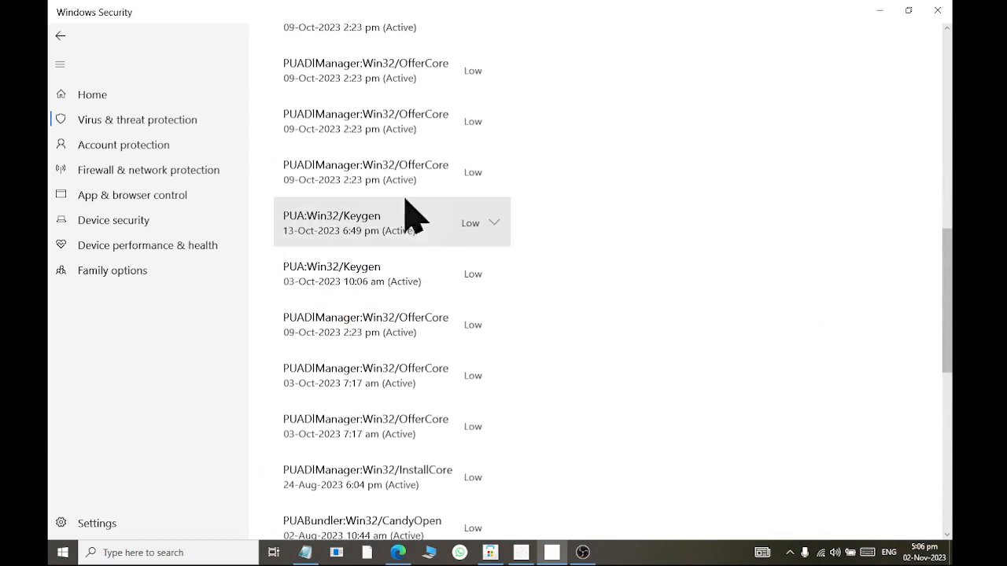
{"action": "scroll", "coordinate": [481, 169], "scroll_direction": "up", "scroll_amount": 3}
{"action": "scroll", "coordinate": [481, 161], "scroll_direction": "up", "scroll_amount": 5}
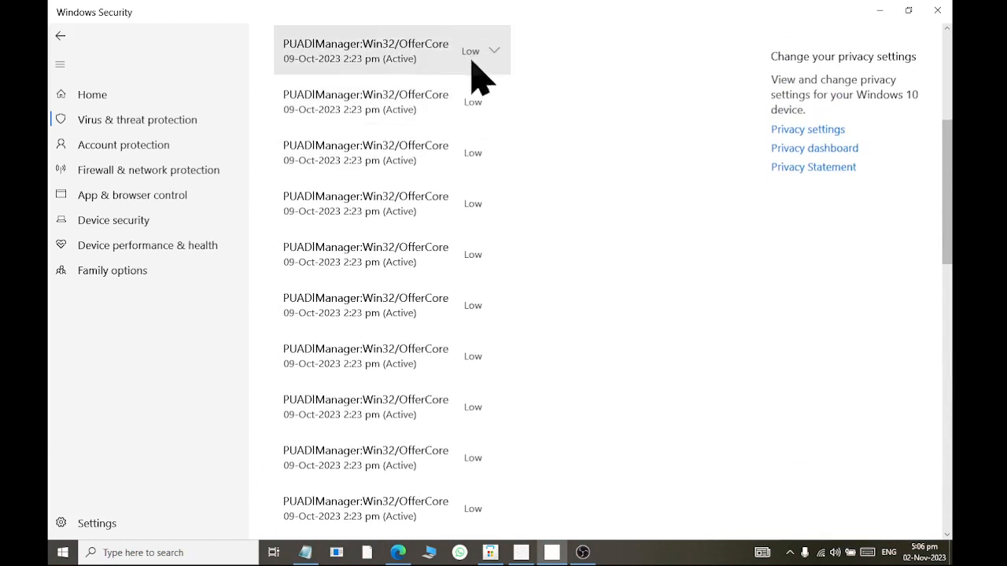
{"action": "left_click", "coordinate": [472, 61]}
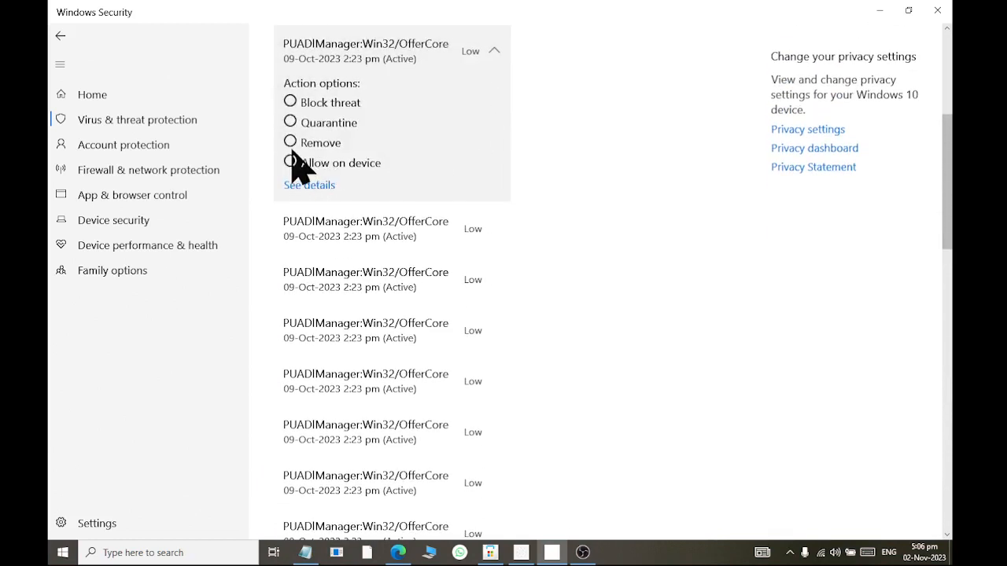
{"action": "scroll", "coordinate": [333, 175], "scroll_direction": "up", "scroll_amount": 3}
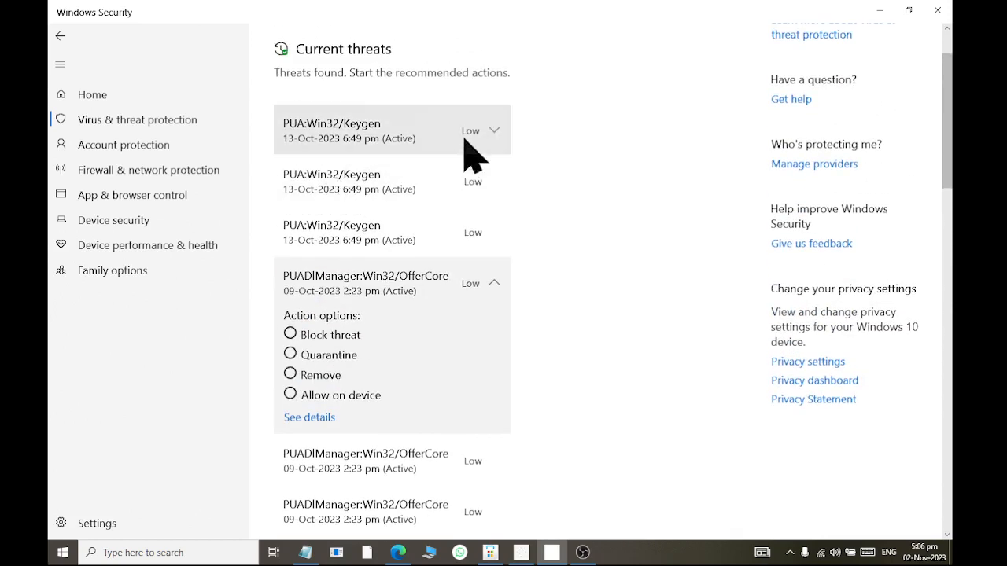